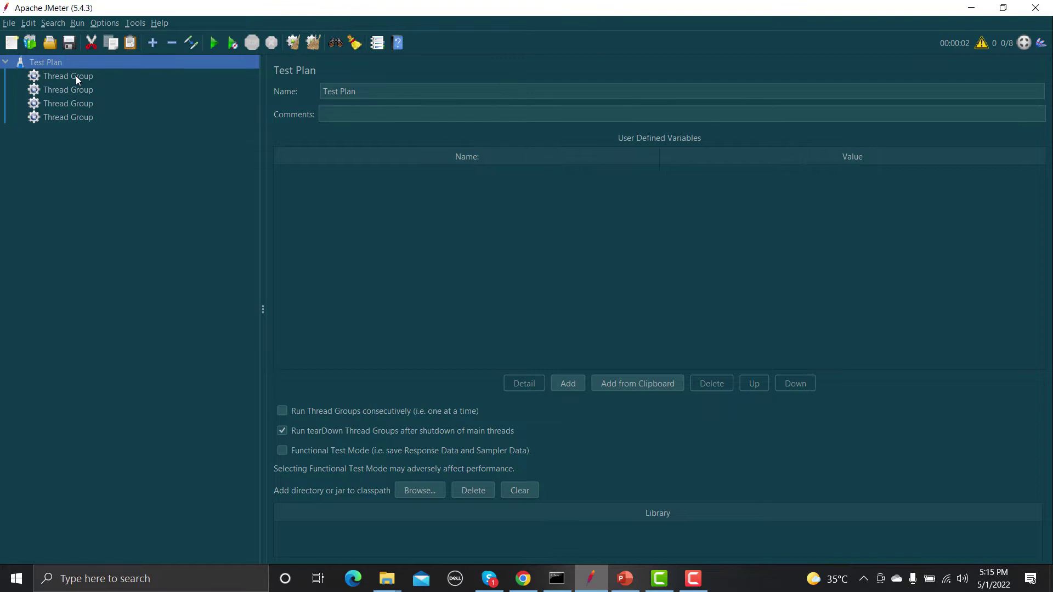
# Step: Rename the first thread group as "Sign up" and the second one as "Login"
pyautogui.click(75, 75)
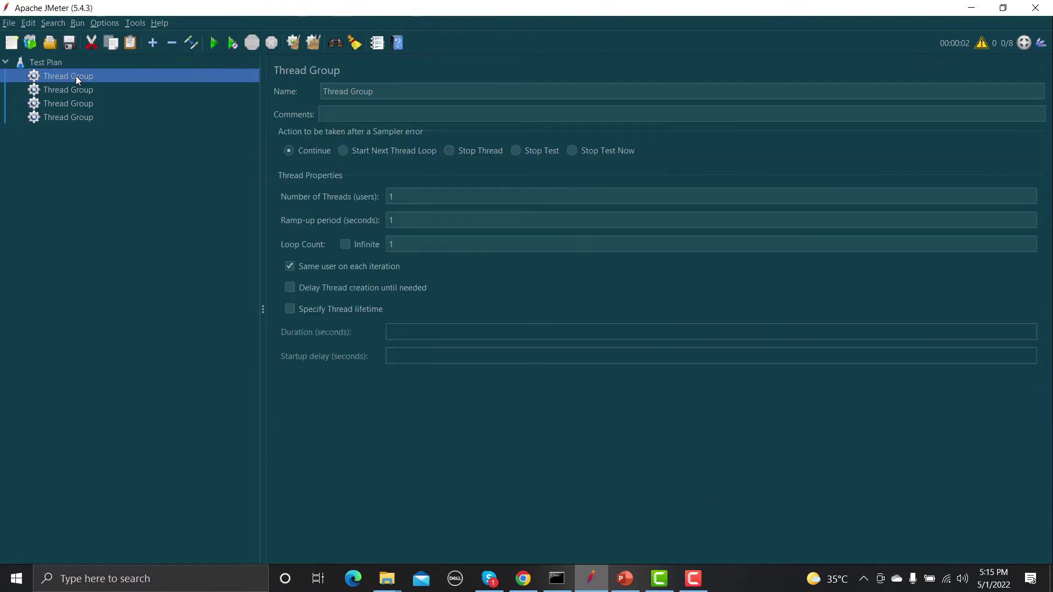
pyautogui.moveTo(398, 91); pyautogui.dragTo(297, 95)
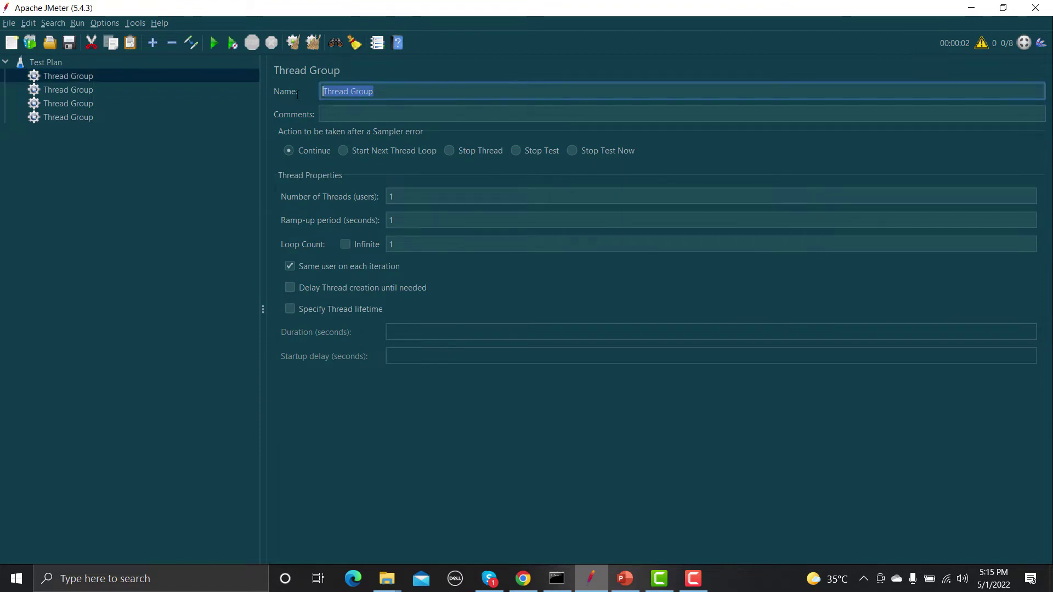
pyautogui.write('Sign up')
pyautogui.click(73, 90)
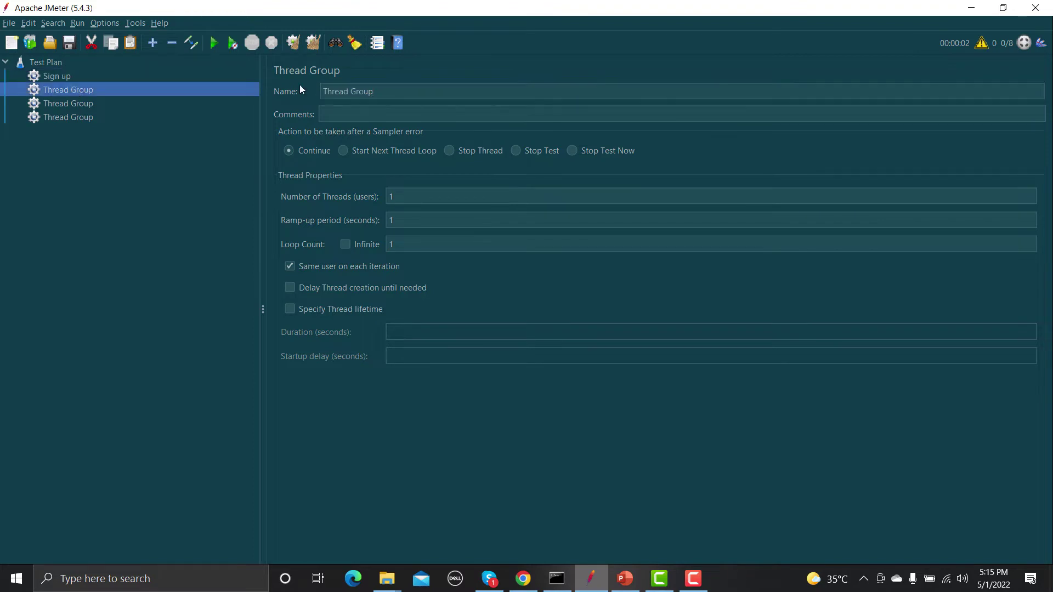
pyautogui.moveTo(393, 91); pyautogui.dragTo(302, 91)
pyautogui.write('Login')
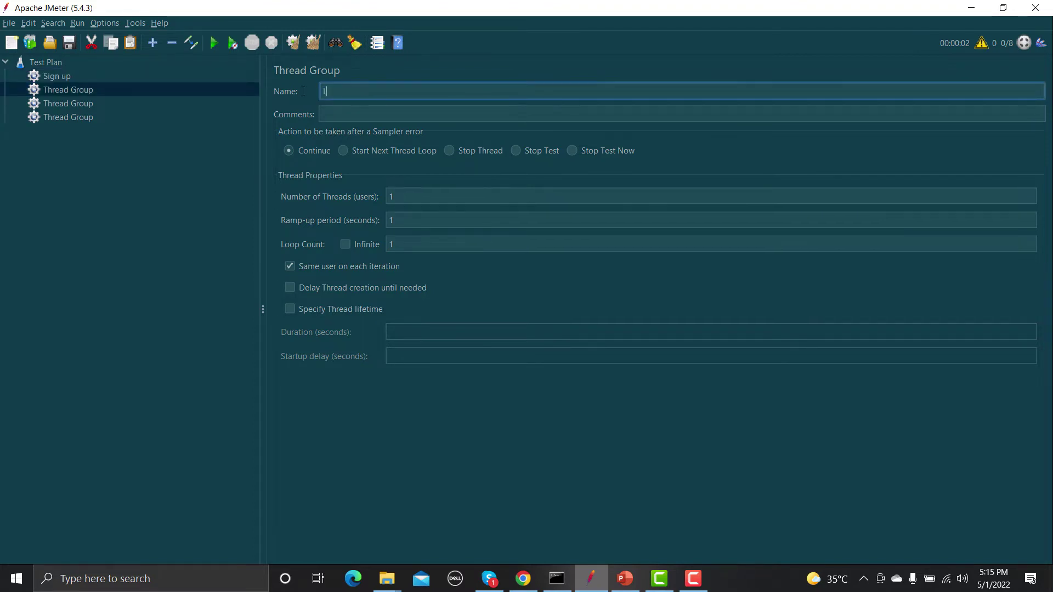
# Step: Rename the third thread group as "Add Friends" and the fourth one as "Chat With Friends"
pyautogui.click(72, 104)
pyautogui.moveTo(378, 91); pyautogui.dragTo(325, 91)
pyautogui.write('A')
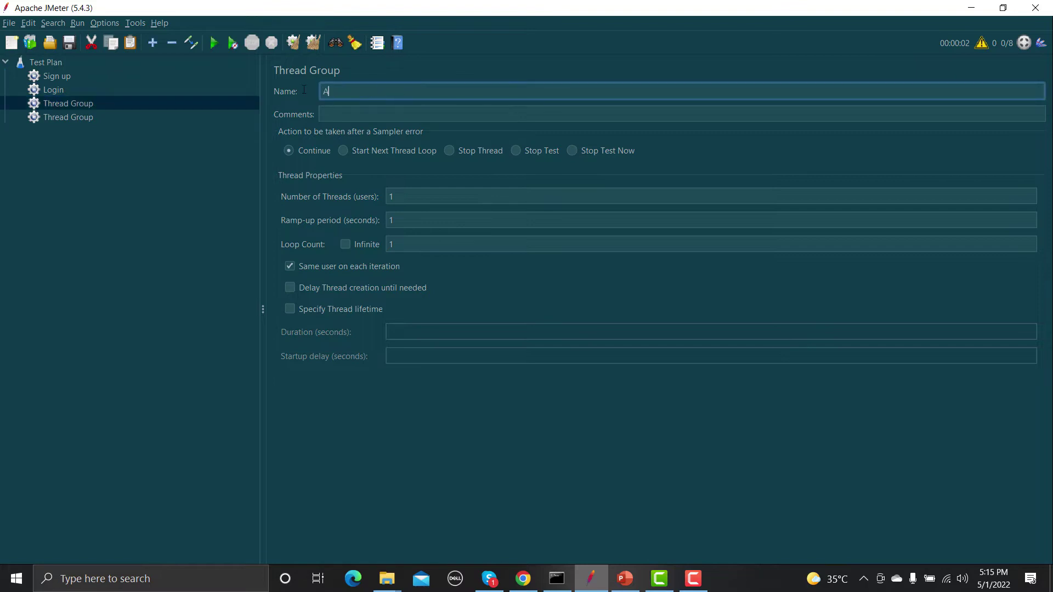
pyautogui.write('dd Friends')
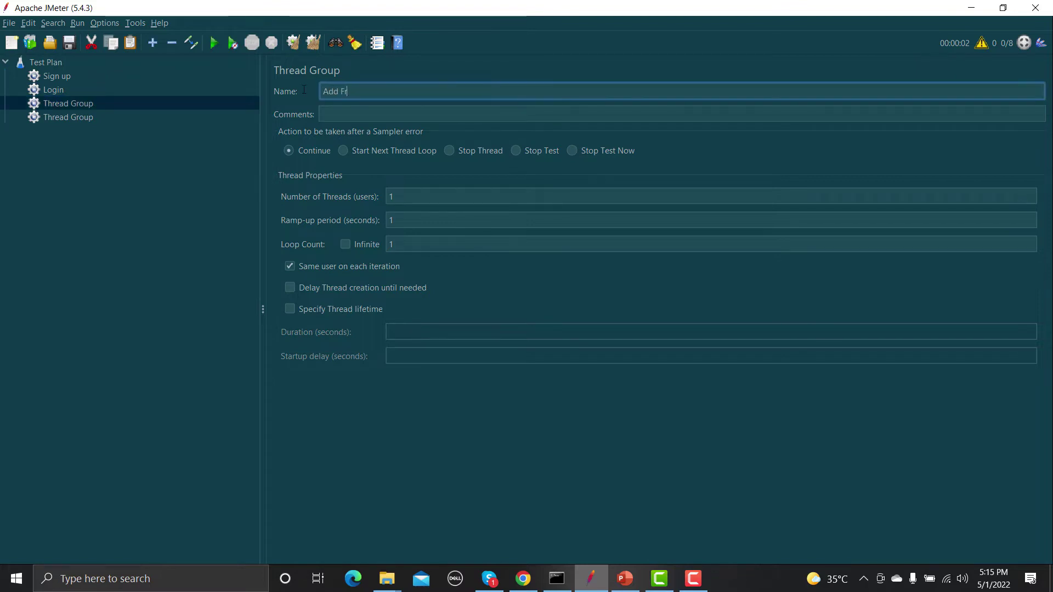
pyautogui.click(36, 119)
pyautogui.moveTo(376, 91); pyautogui.dragTo(302, 92)
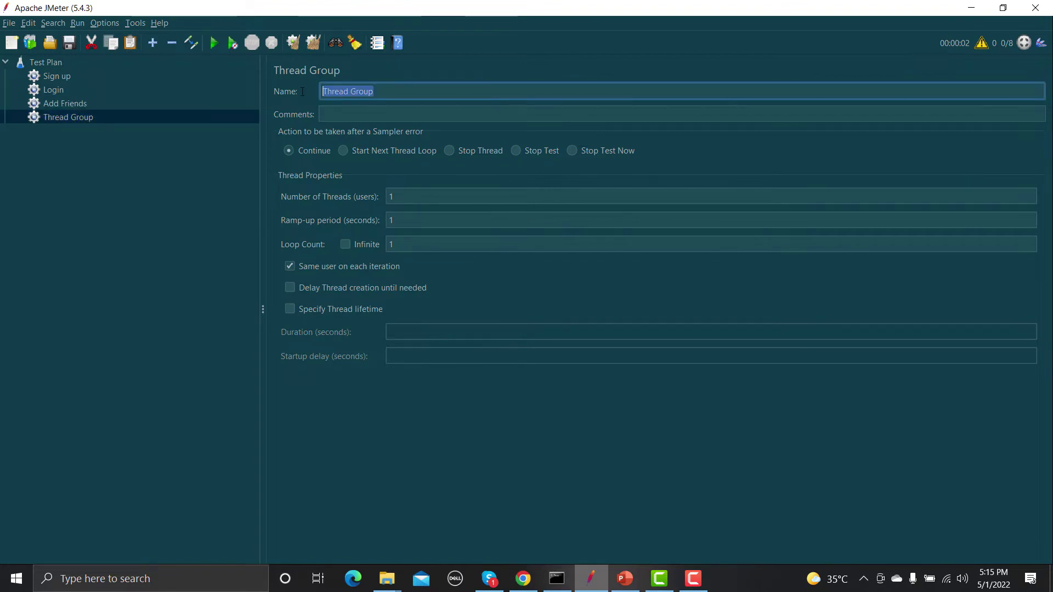
pyautogui.write('Chat')
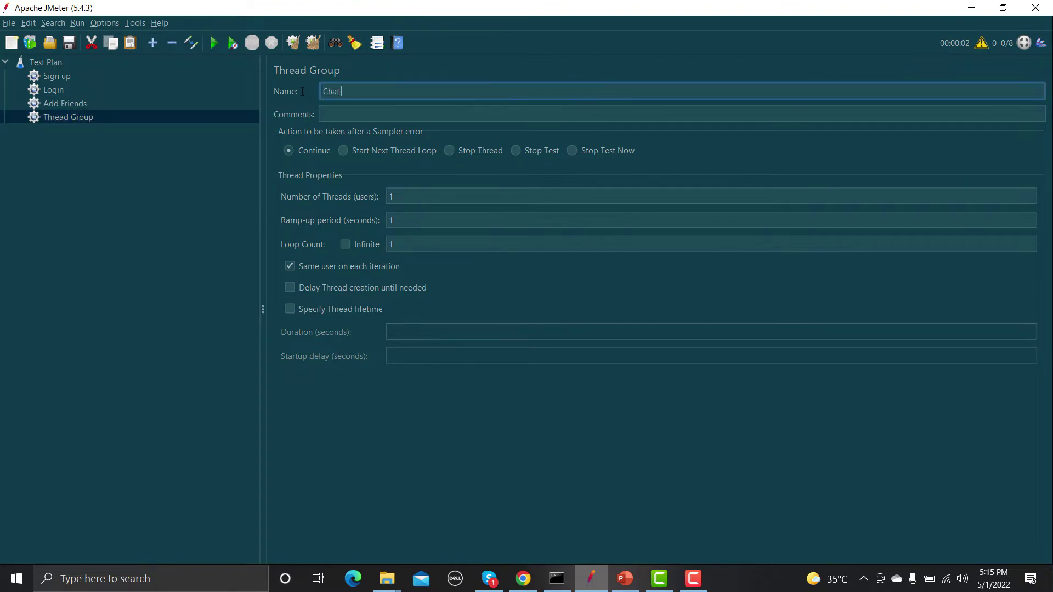
pyautogui.write(' With Friens')
pyautogui.press('BackSpace')
pyautogui.write('ds')
# Step: Paste a copy of the Chat With Friends thread group into the test plan and rename the copy as "Post on the wall"
pyautogui.click(42, 104)
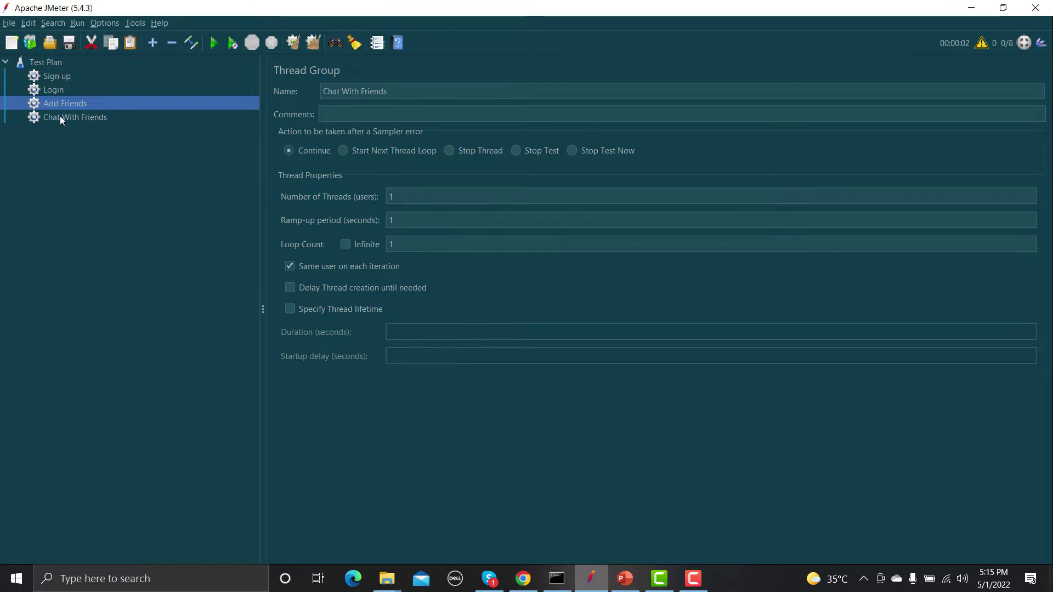
pyautogui.click(60, 116)
pyautogui.click(48, 63)
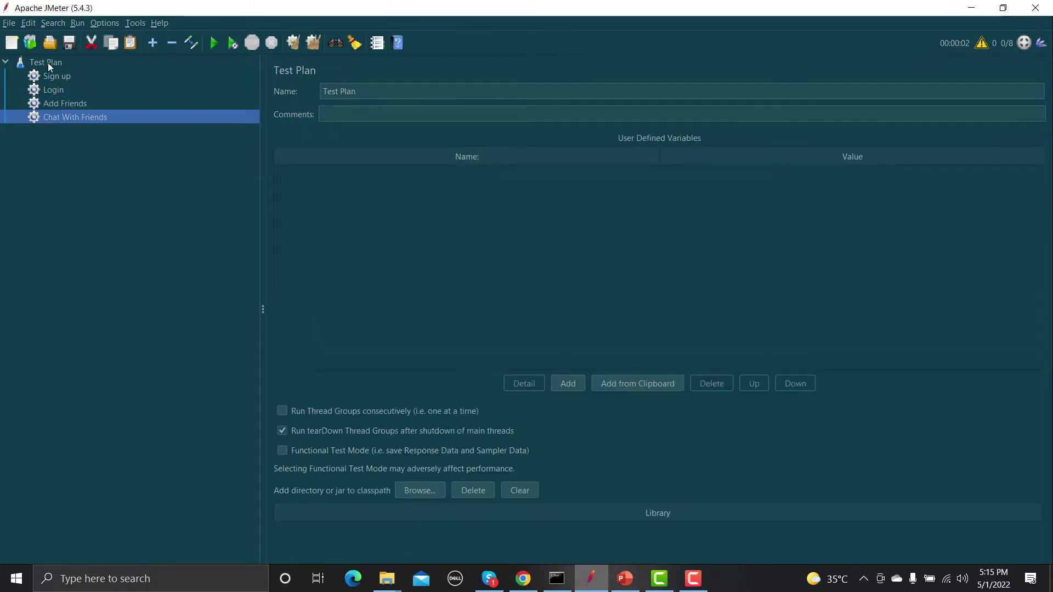
pyautogui.hotkey('ctrl', 'v')
pyautogui.click(67, 132)
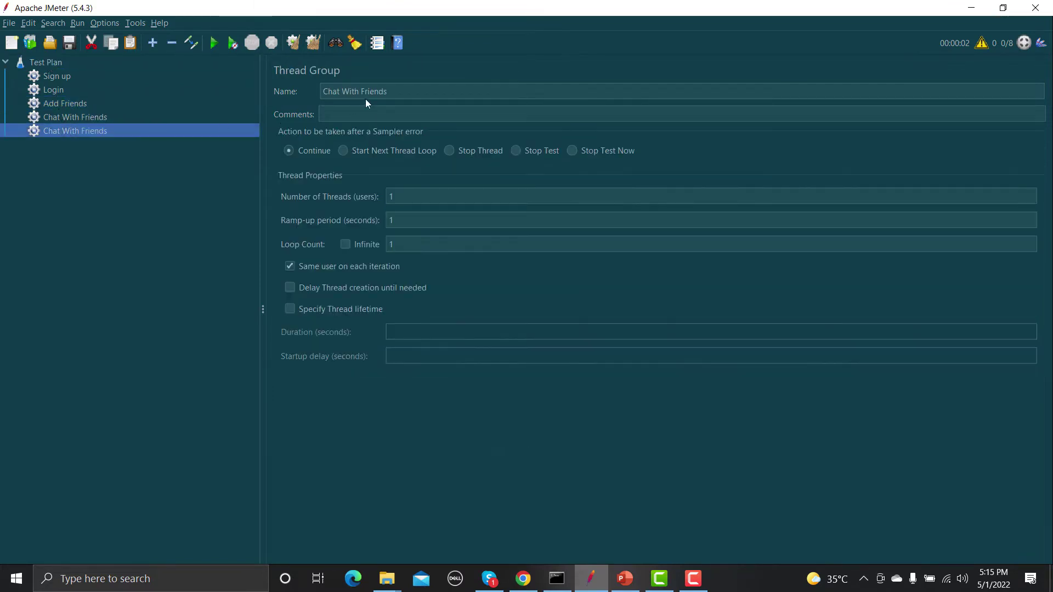
pyautogui.moveTo(390, 91); pyautogui.dragTo(302, 93)
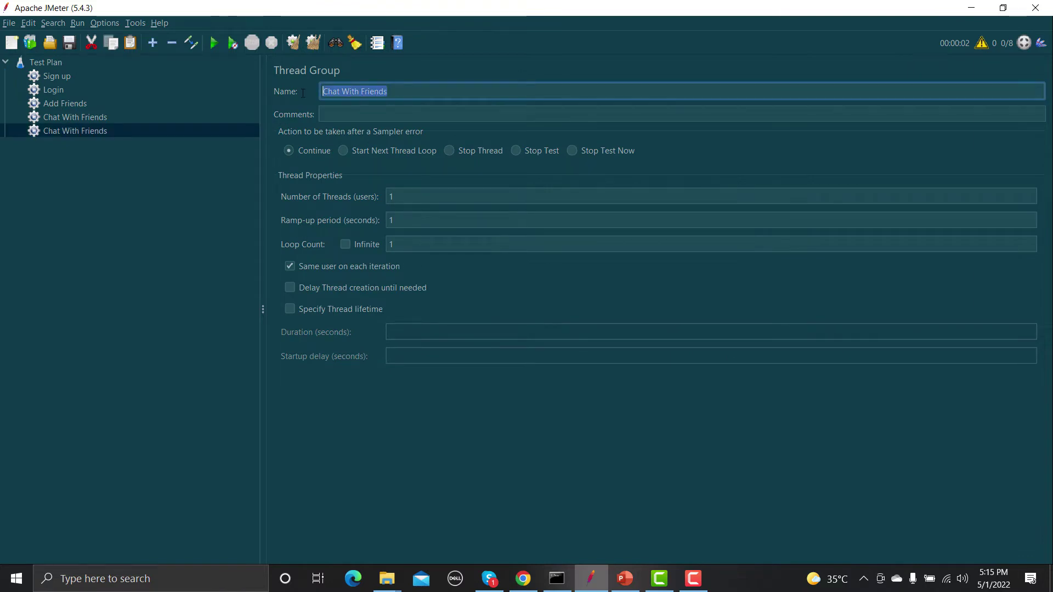
pyautogui.write('Post on')
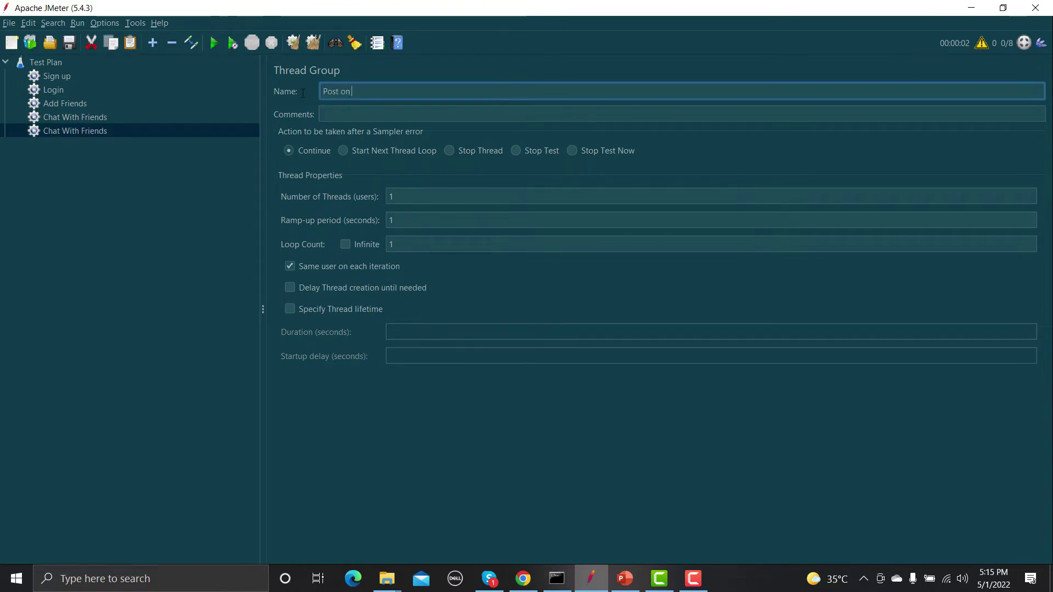
pyautogui.write(' the wal')
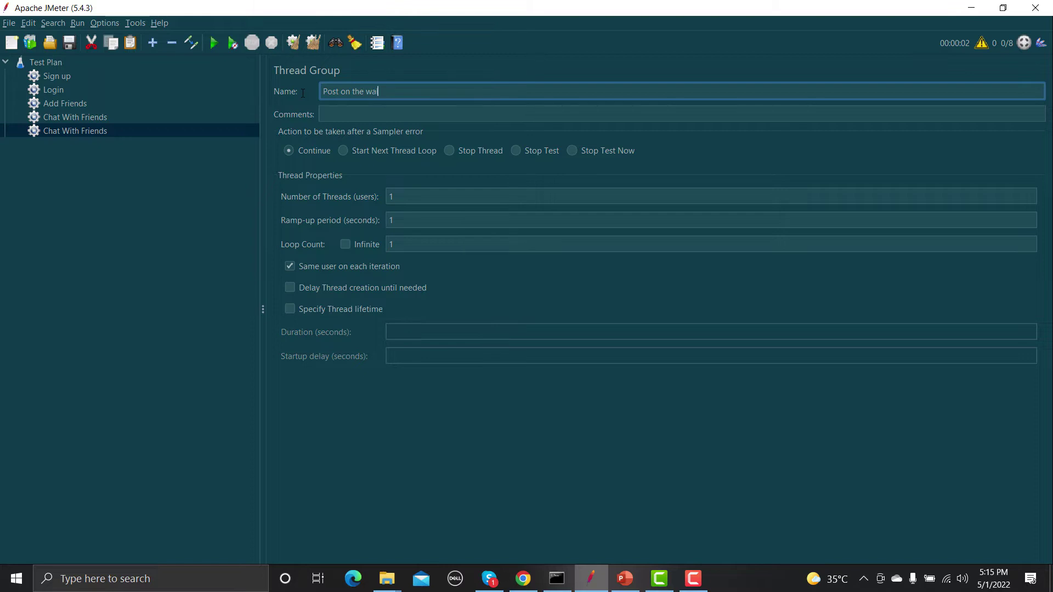
pyautogui.write('l')
pyautogui.click(55, 120)
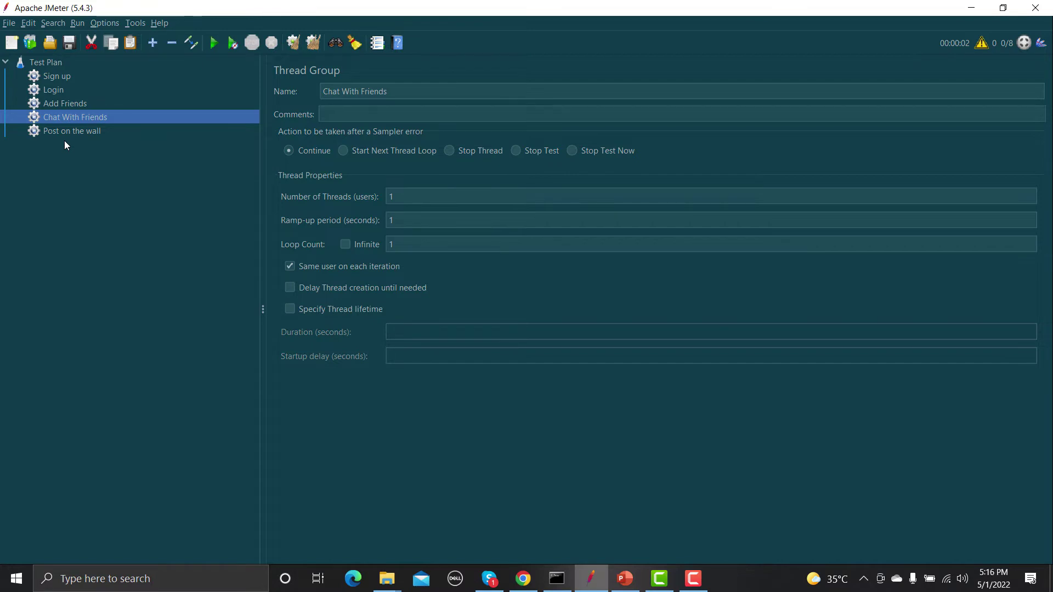
pyautogui.click(54, 80)
pyautogui.click(55, 92)
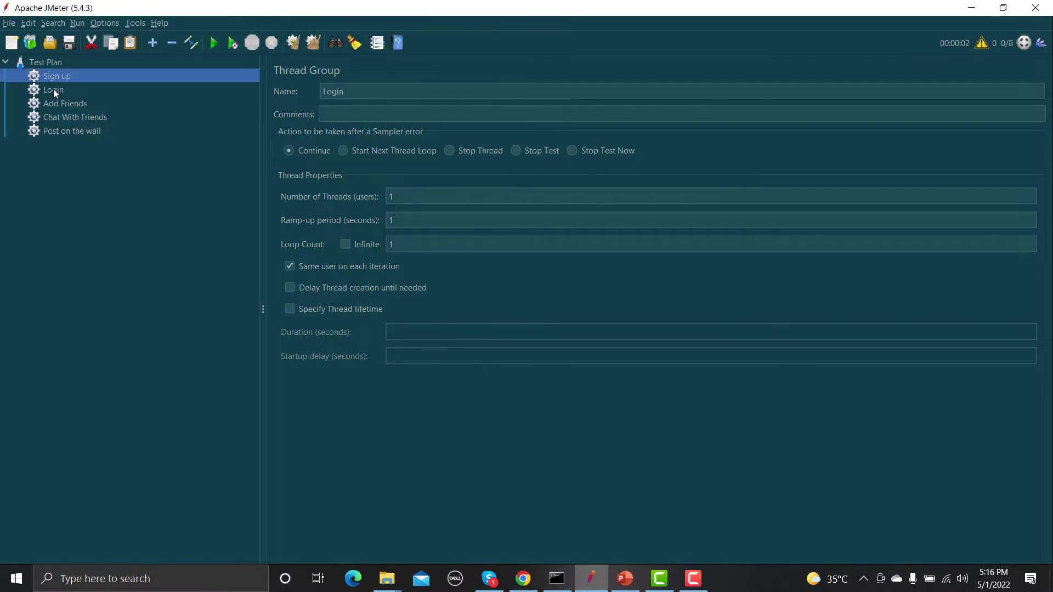
pyautogui.click(65, 107)
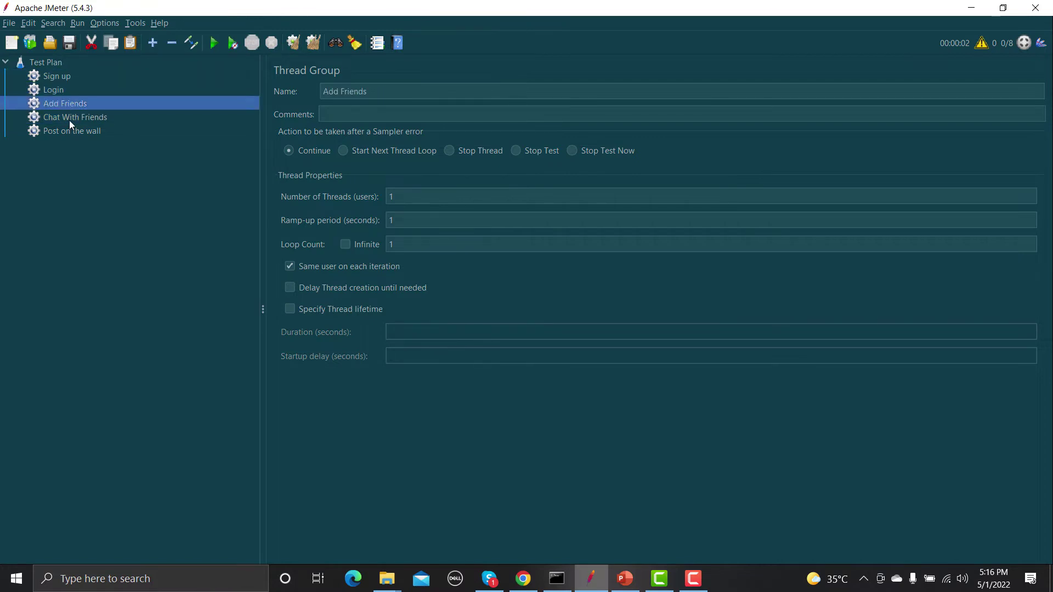
pyautogui.click(70, 120)
pyautogui.click(68, 134)
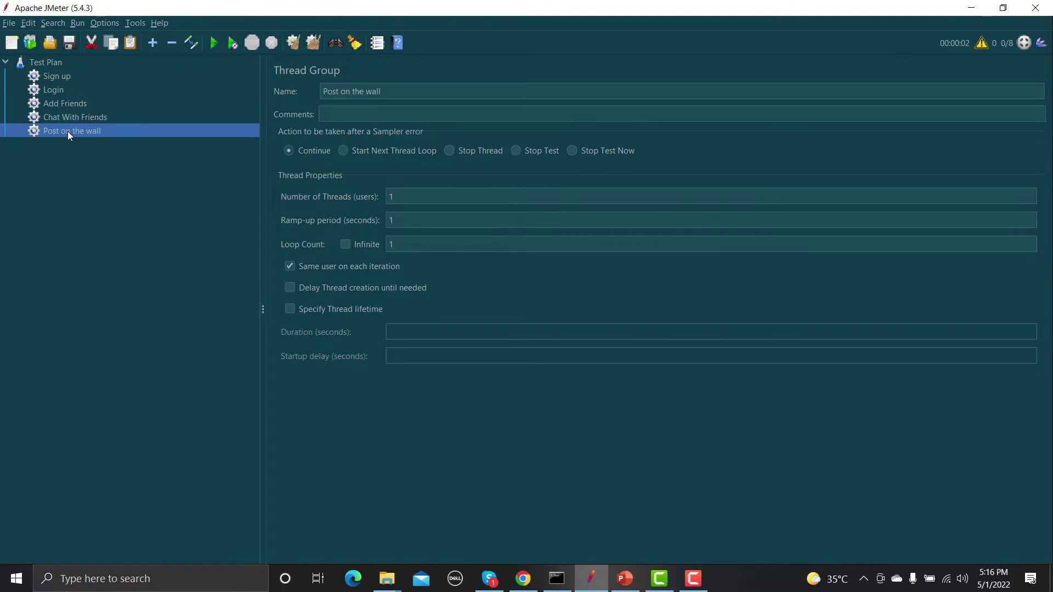
# Step: Add an HTTP Request sampler to the Sign up thread group
pyautogui.click(49, 76)
pyautogui.rightClick(49, 76)
pyautogui.moveTo(215, 83)
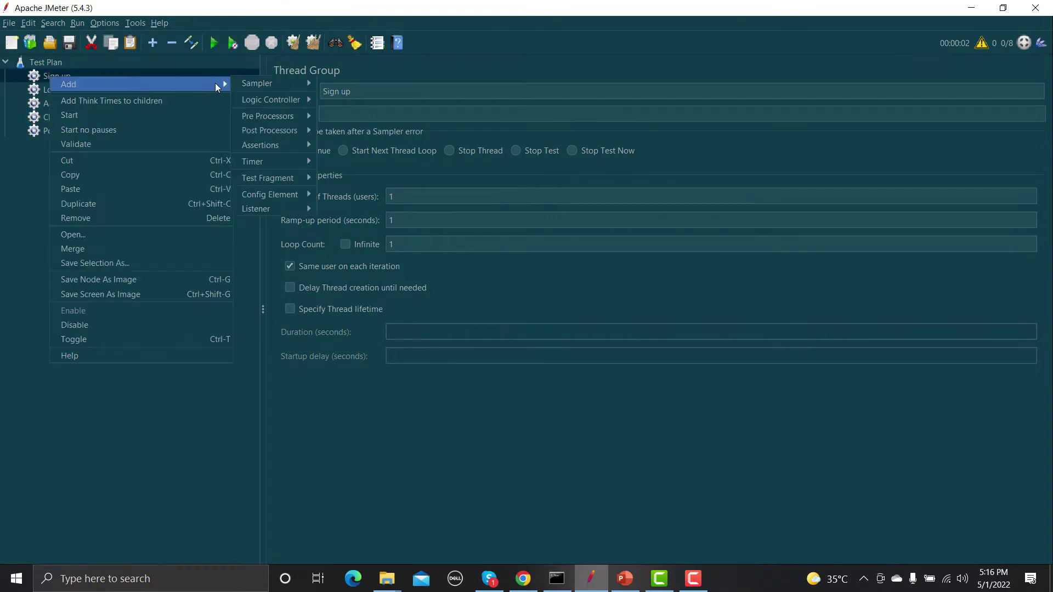
pyautogui.moveTo(301, 84)
pyautogui.click(345, 97)
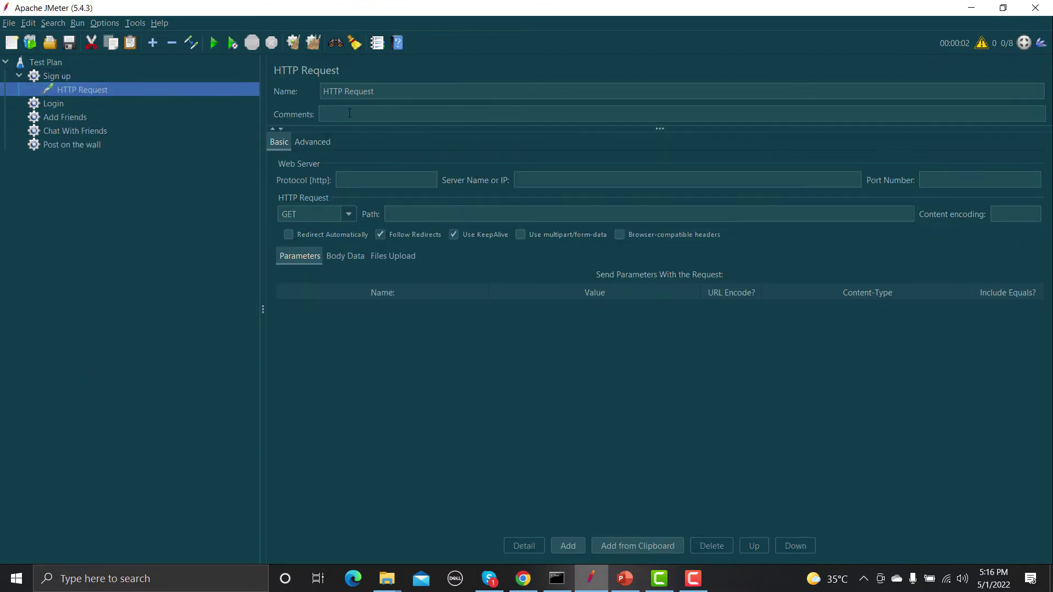
# Step: Rename the HTTP request under the Sign up thread group as "Sign up"
pyautogui.moveTo(377, 97); pyautogui.dragTo(305, 94)
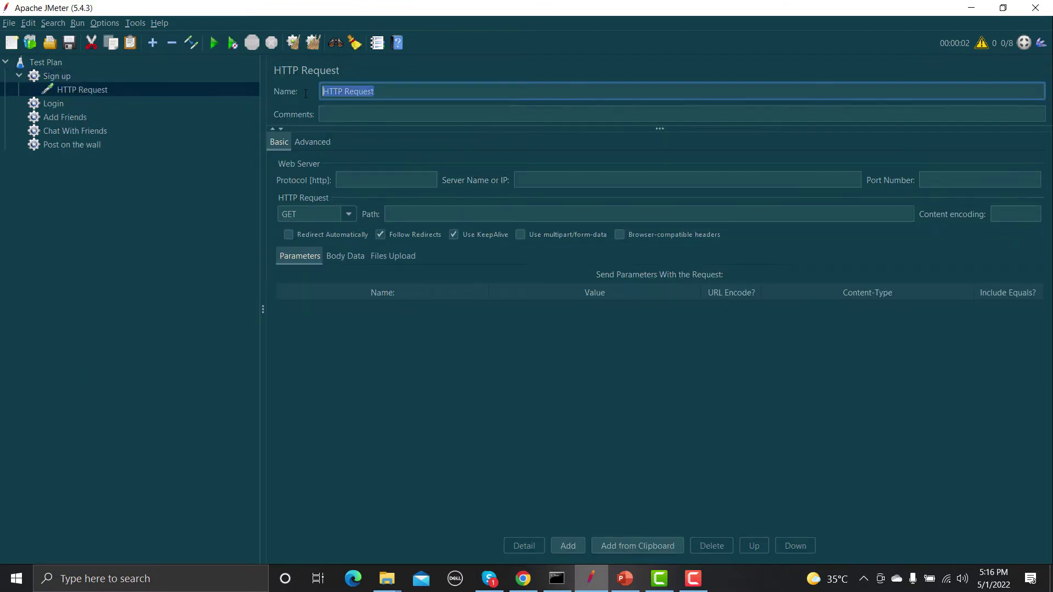
pyautogui.write('Sing up')
pyautogui.press('BackSpace')
pyautogui.press('BackSpace')
pyautogui.press('BackSpace')
pyautogui.press('BackSpace')
pyautogui.press('BackSpace')
pyautogui.write('gn up')
# Step: Copy the Sign up request into the Login, Add Friends, Chat With Friends and Post on the wall thread groups
pyautogui.click(61, 104)
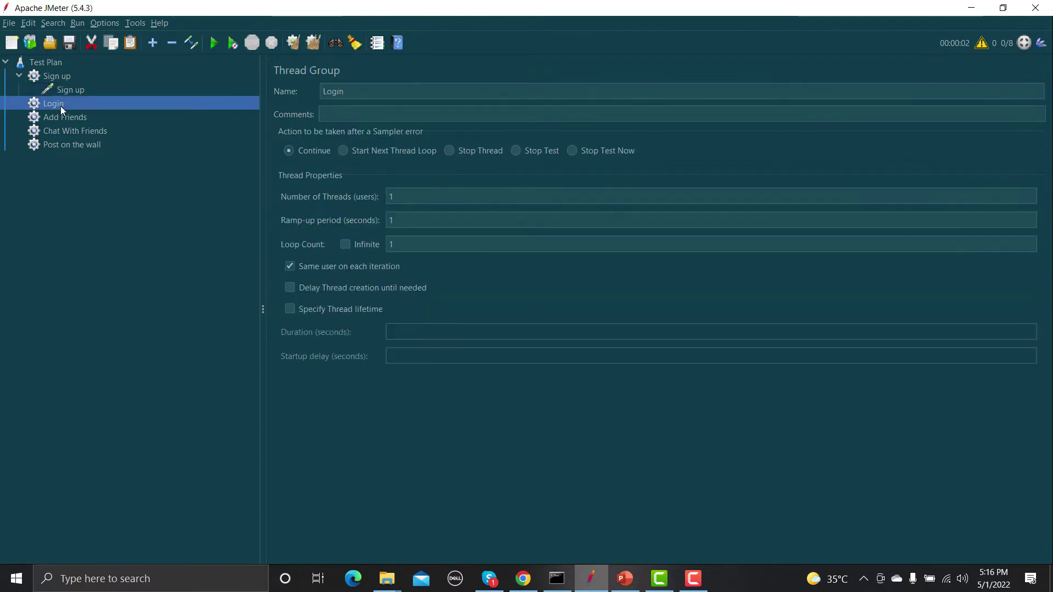
pyautogui.click(63, 94)
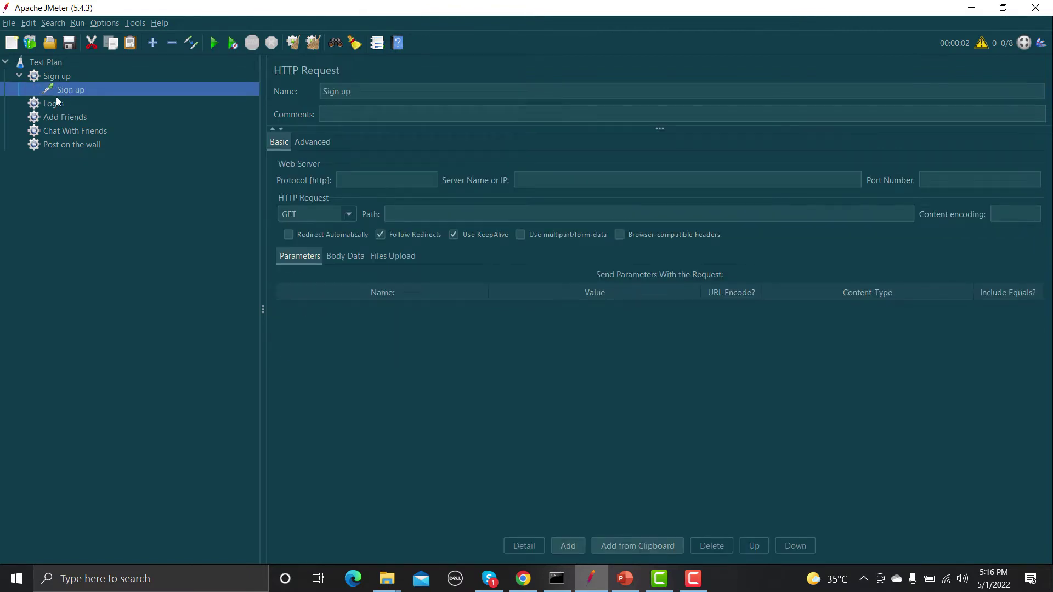
pyautogui.click(53, 106)
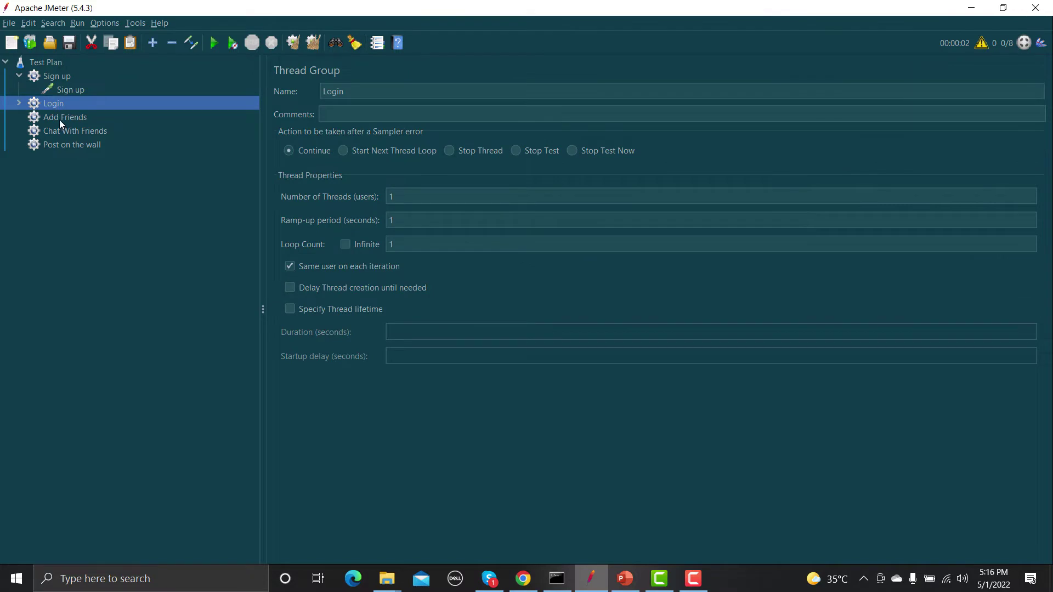
pyautogui.click(59, 120)
pyautogui.click(65, 132)
pyautogui.click(67, 143)
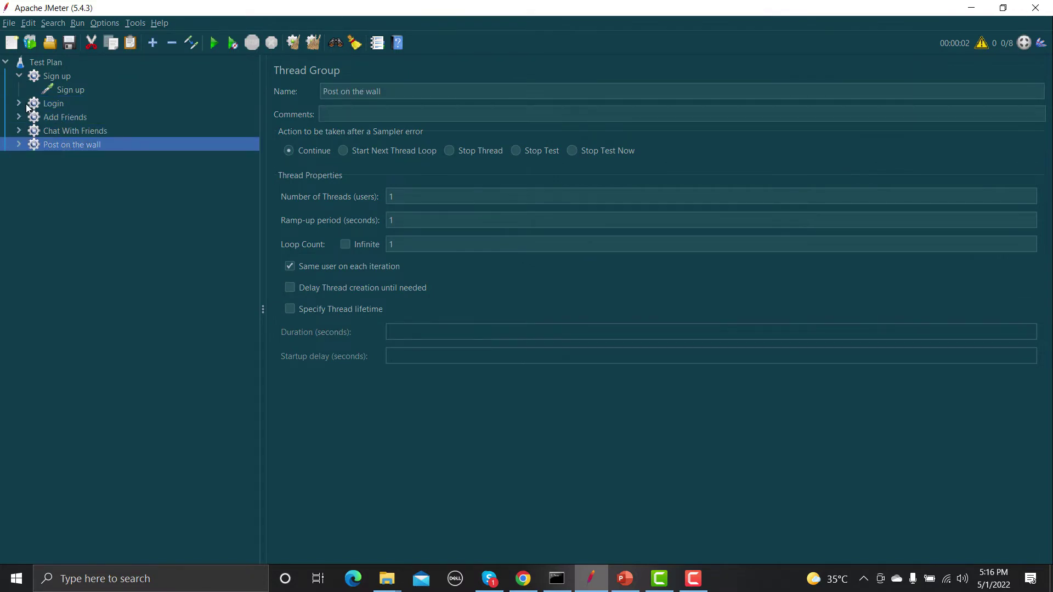
# Step: Rename the copied request in the Login thread group as "login"
pyautogui.click(19, 103)
pyautogui.click(71, 117)
pyautogui.moveTo(350, 91); pyautogui.dragTo(310, 89)
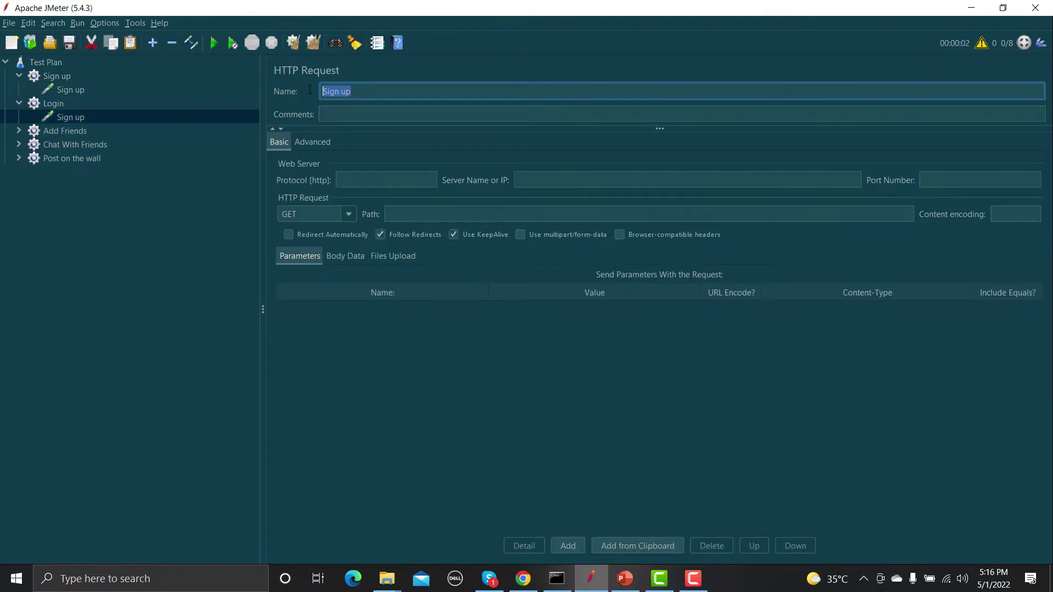
pyautogui.write('login')
# Step: Rename the copied request in the Add Friends thread group as "Add Friends"
pyautogui.click(18, 130)
pyautogui.click(71, 145)
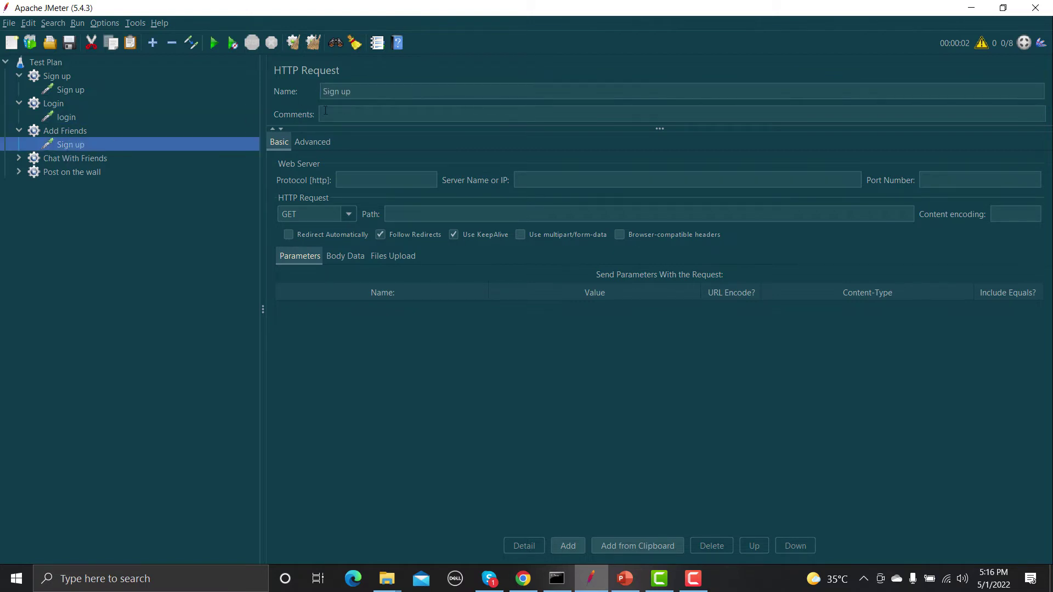
pyautogui.moveTo(358, 91); pyautogui.dragTo(311, 93)
pyautogui.write('Add')
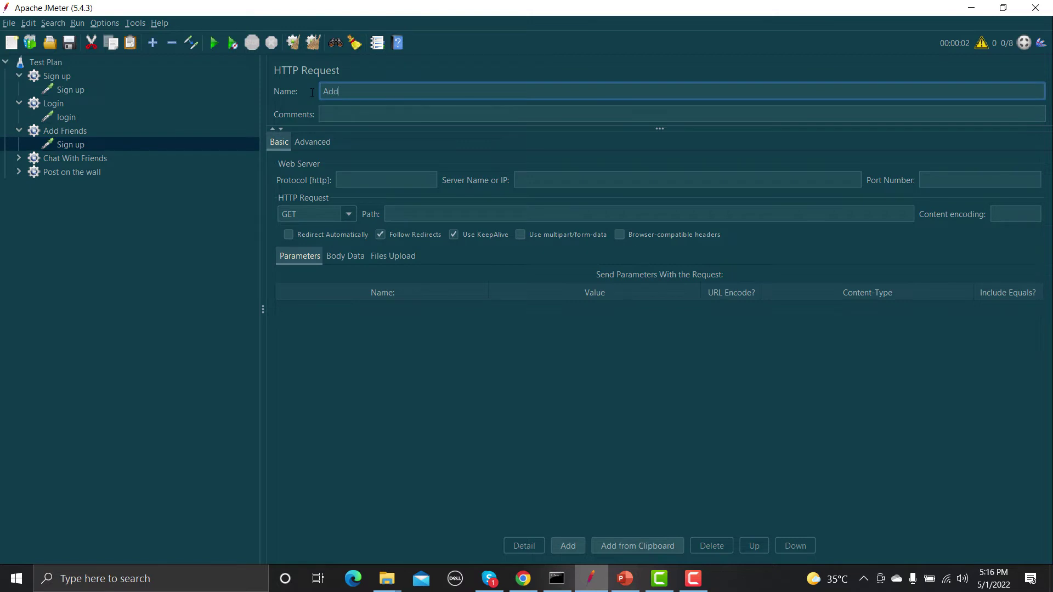
pyautogui.write(' Friends')
# Step: Rename the copied request in the Chat With Friends thread group as "Chat with Friends"
pyautogui.click(19, 158)
pyautogui.click(71, 172)
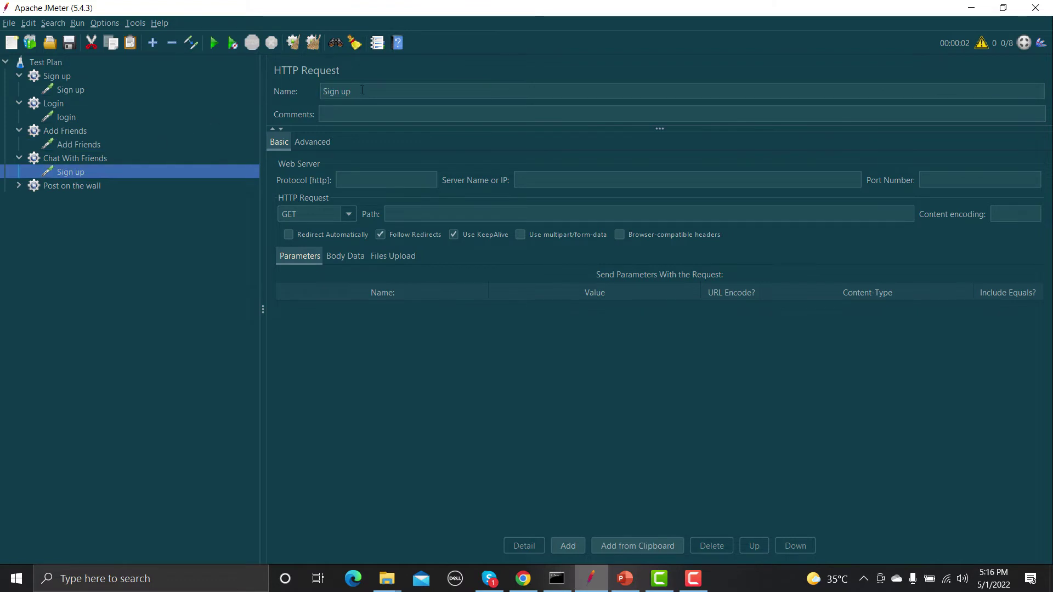
pyautogui.moveTo(362, 90); pyautogui.dragTo(305, 93)
pyautogui.write('Chat w')
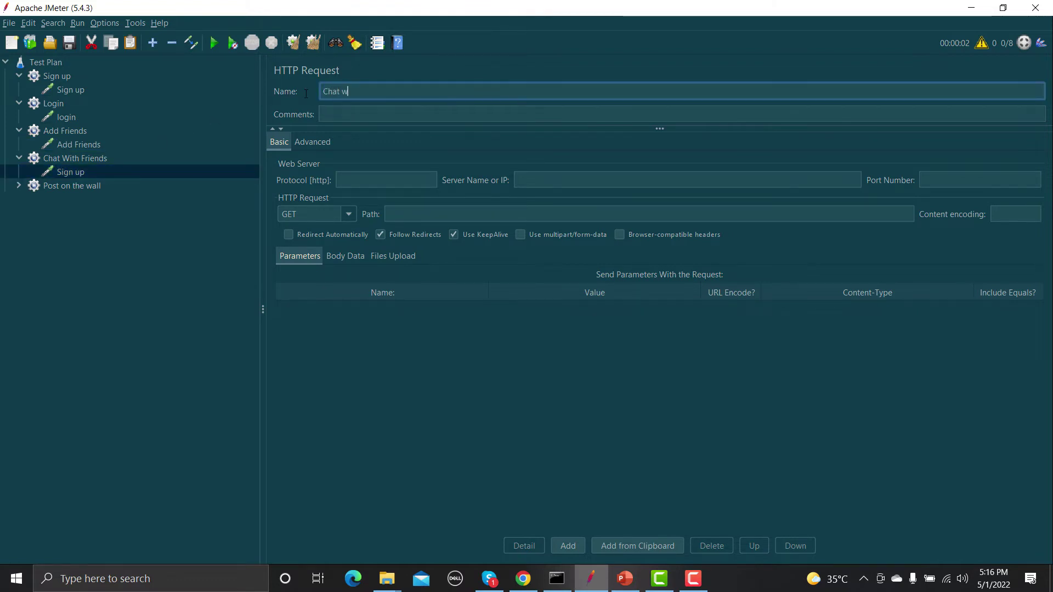
pyautogui.write('ith Friends')
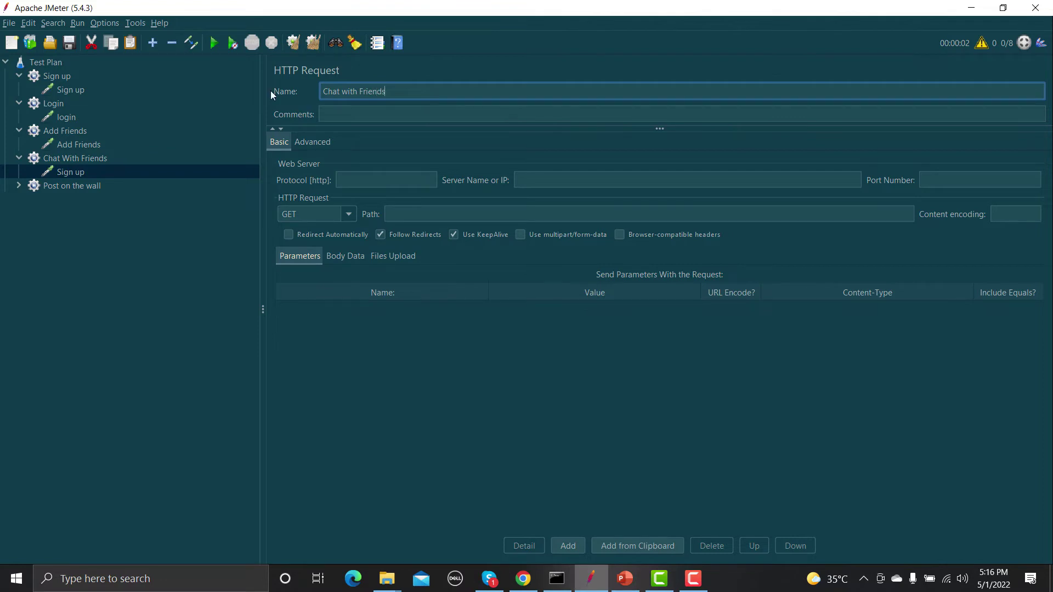
# Step: Rename the copied request in the Post on the wall thread group as "Post on the wall"
pyautogui.click(18, 186)
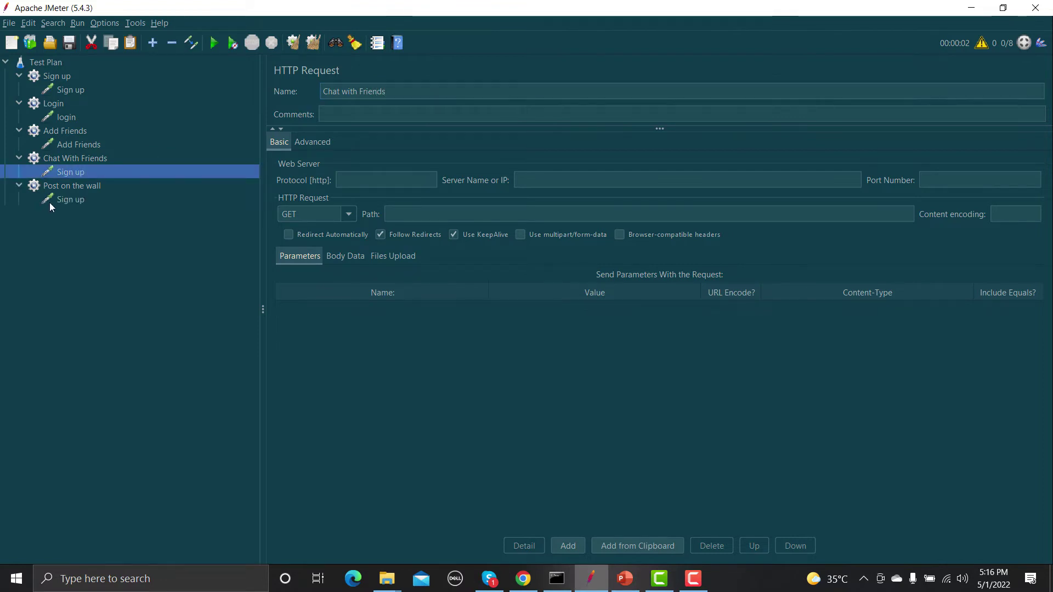
pyautogui.click(54, 202)
pyautogui.moveTo(354, 91); pyautogui.dragTo(314, 96)
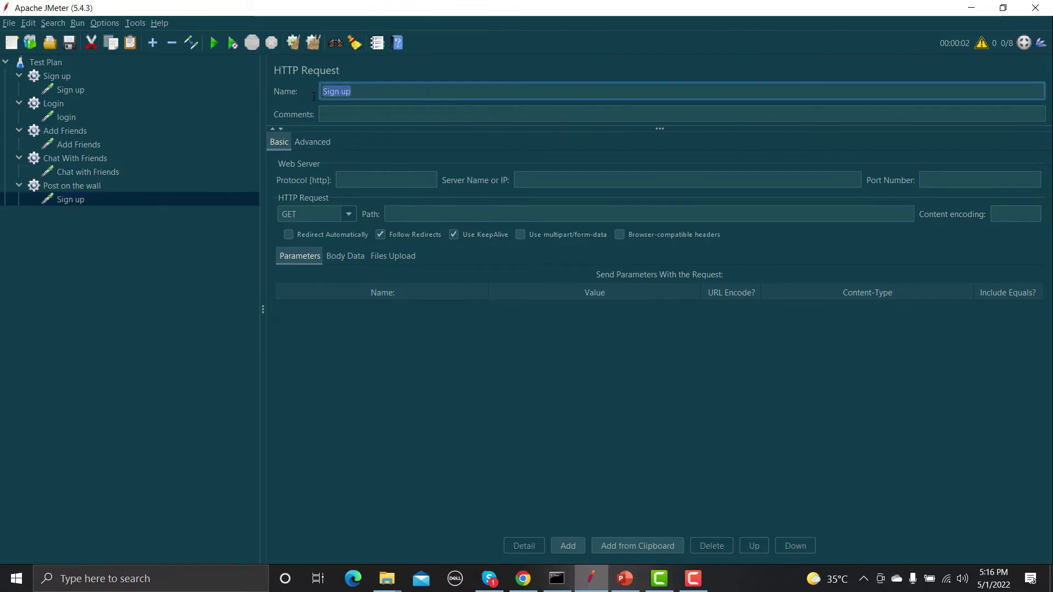
pyautogui.write('Post on the ')
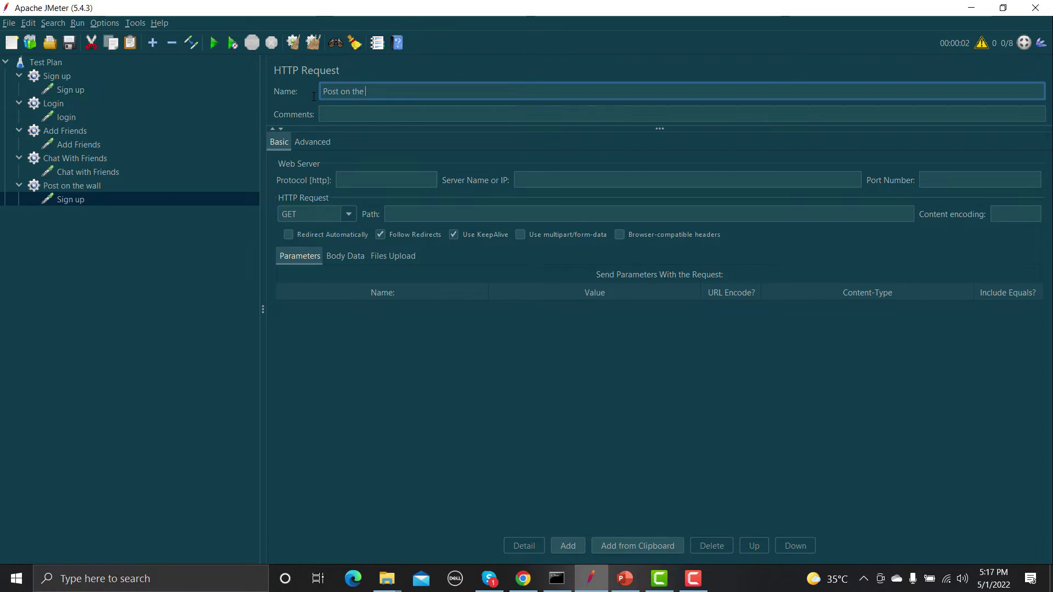
pyautogui.write('wall')
# Step: Collapse all five thread groups in the test plan tree, from Post on the wall up to Sign up
pyautogui.click(19, 186)
pyautogui.click(19, 158)
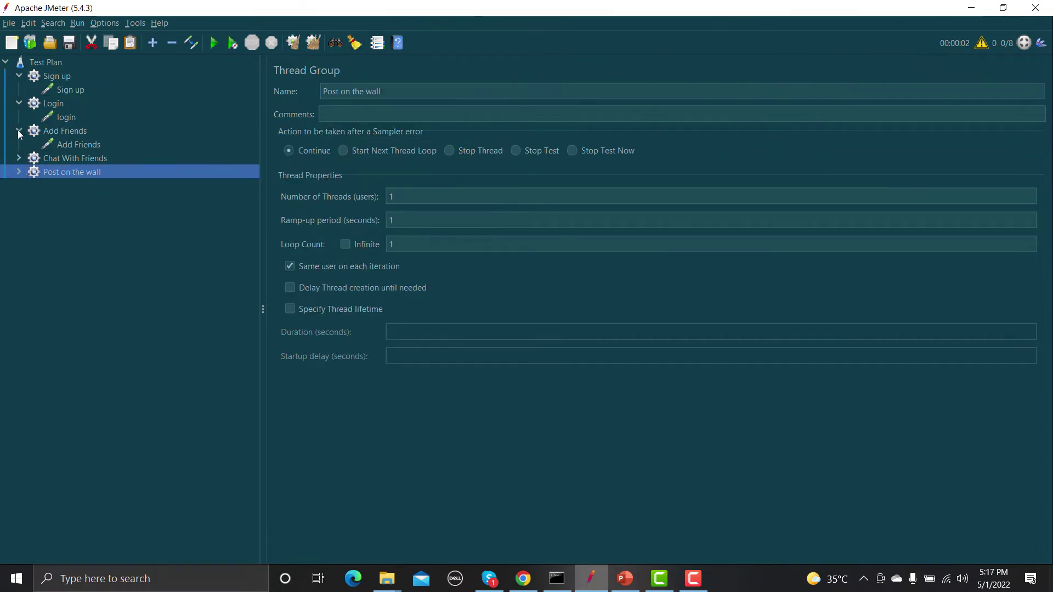
pyautogui.click(19, 131)
pyautogui.click(19, 103)
pyautogui.click(18, 76)
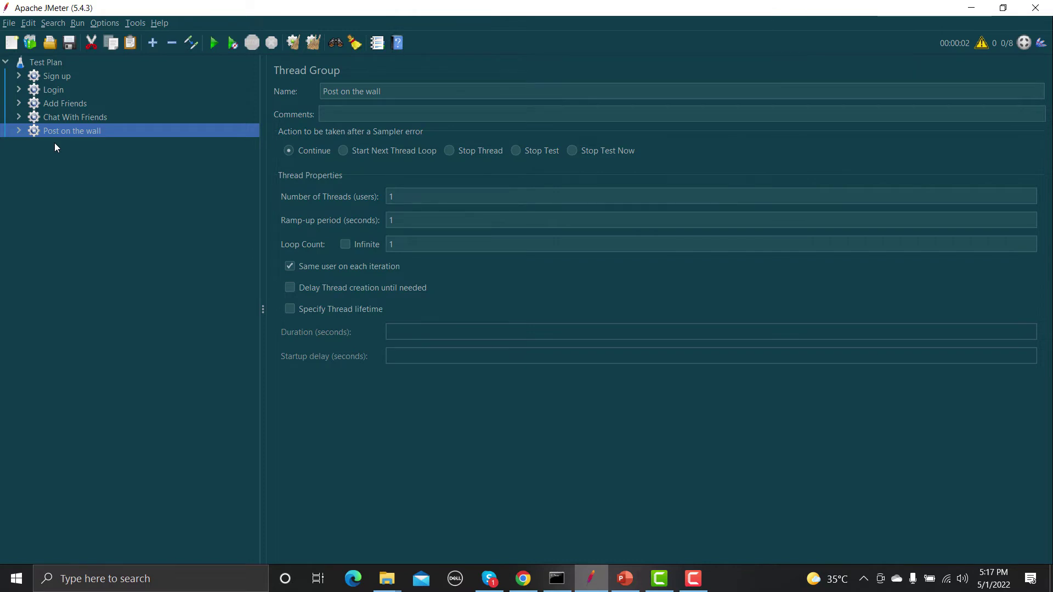
# Step: Add a View Results Tree listener directly under the Test Plan
pyautogui.rightClick(58, 62)
pyautogui.moveTo(145, 66)
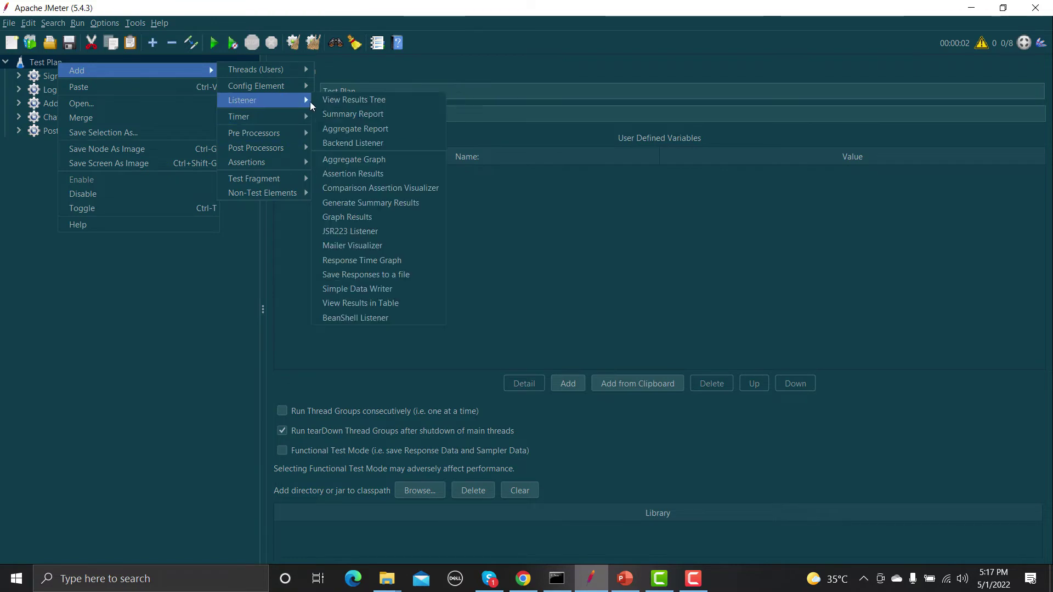
pyautogui.click(338, 100)
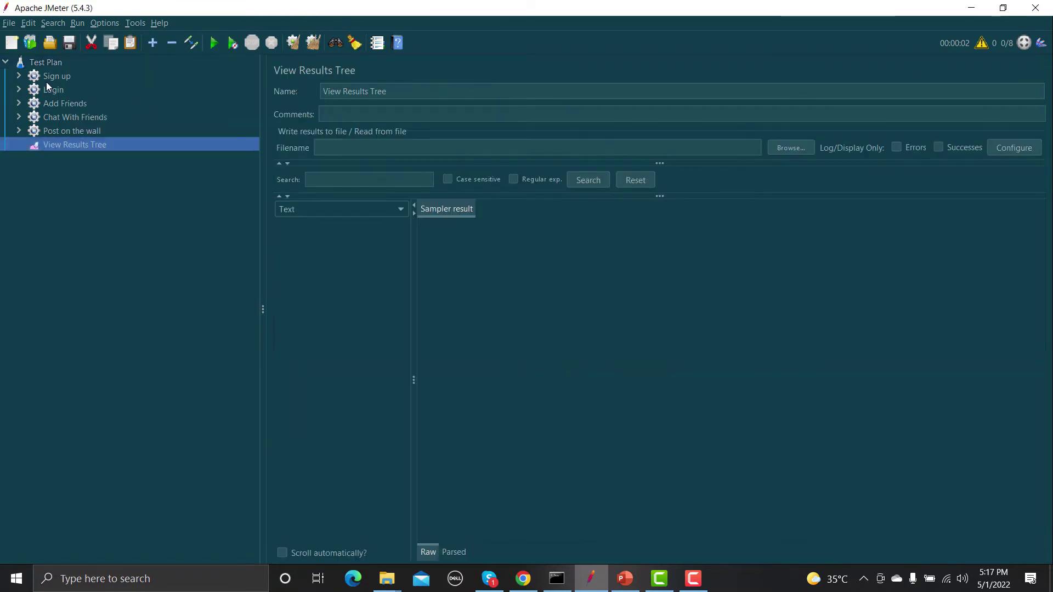
# Step: Look through the five thread groups, then run the test plan, saving it first as "Post on the wall.jmx" in the bin folder
pyautogui.click(65, 76)
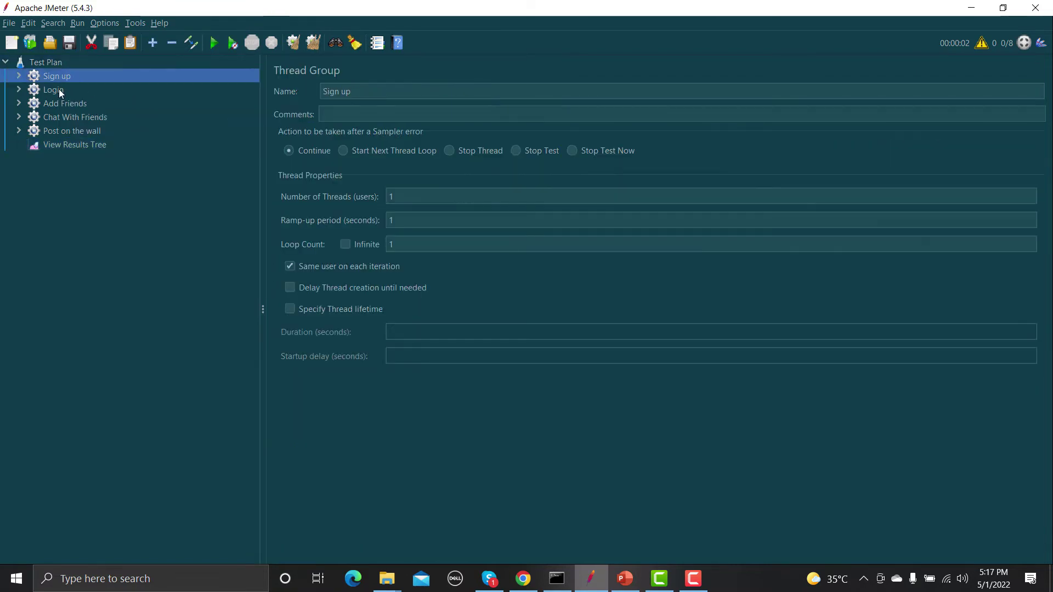
pyautogui.click(58, 90)
pyautogui.click(58, 104)
pyautogui.click(60, 117)
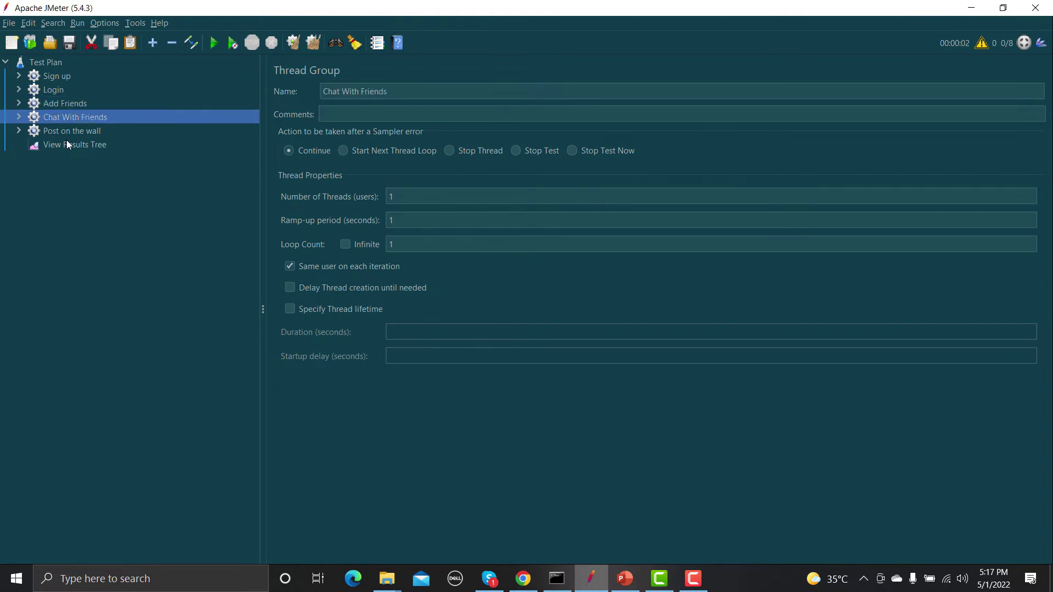
pyautogui.click(63, 131)
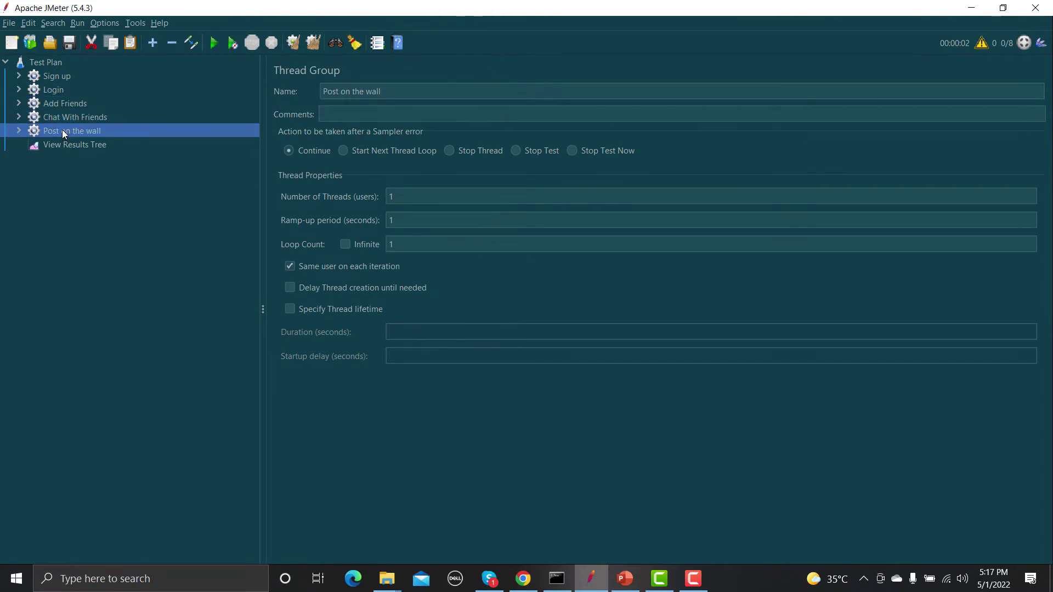
pyautogui.click(213, 44)
pyautogui.click(502, 315)
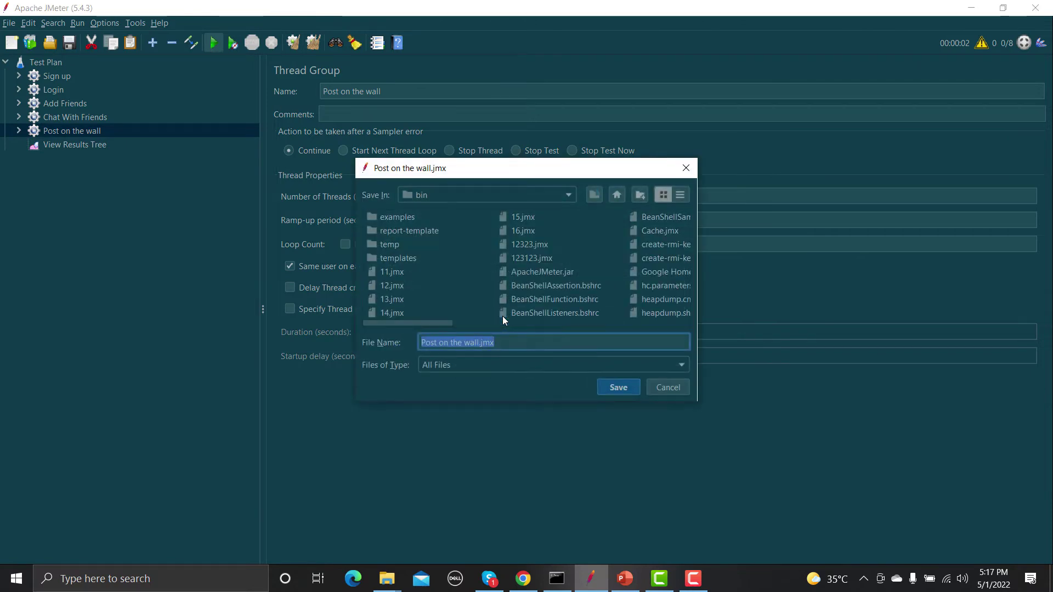
pyautogui.click(618, 385)
# Step: Examine the sampler result of each of the five requests in the View Results Tree to see their execution order
pyautogui.click(89, 144)
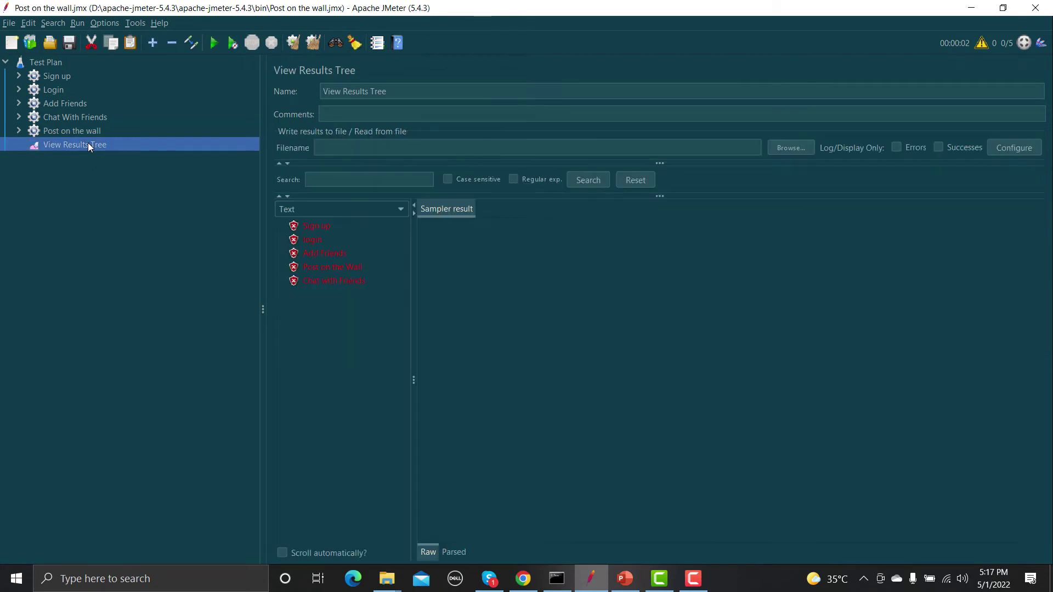
pyautogui.click(305, 226)
pyautogui.click(307, 241)
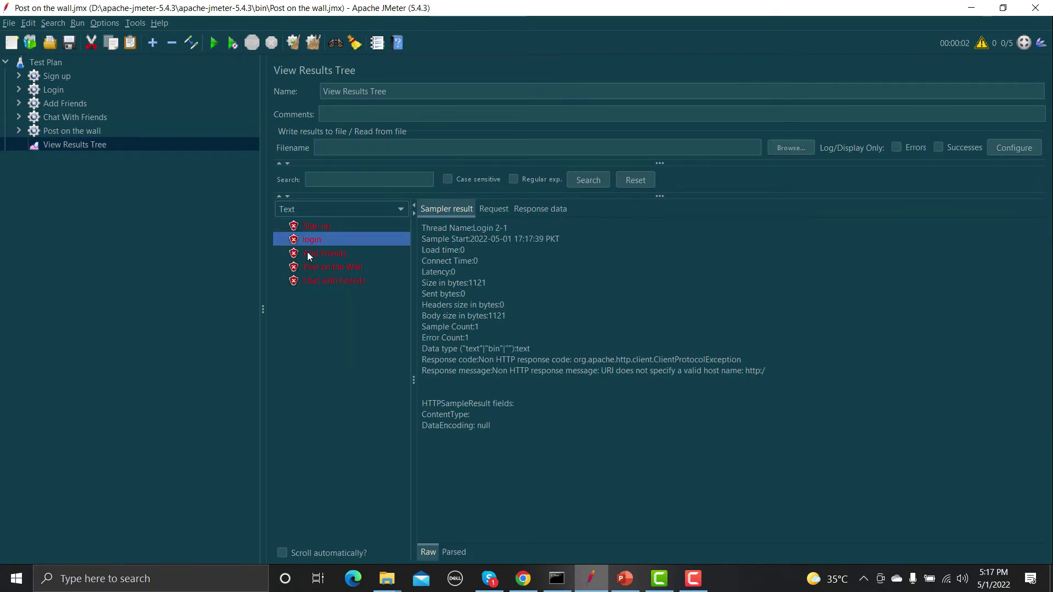
pyautogui.click(307, 252)
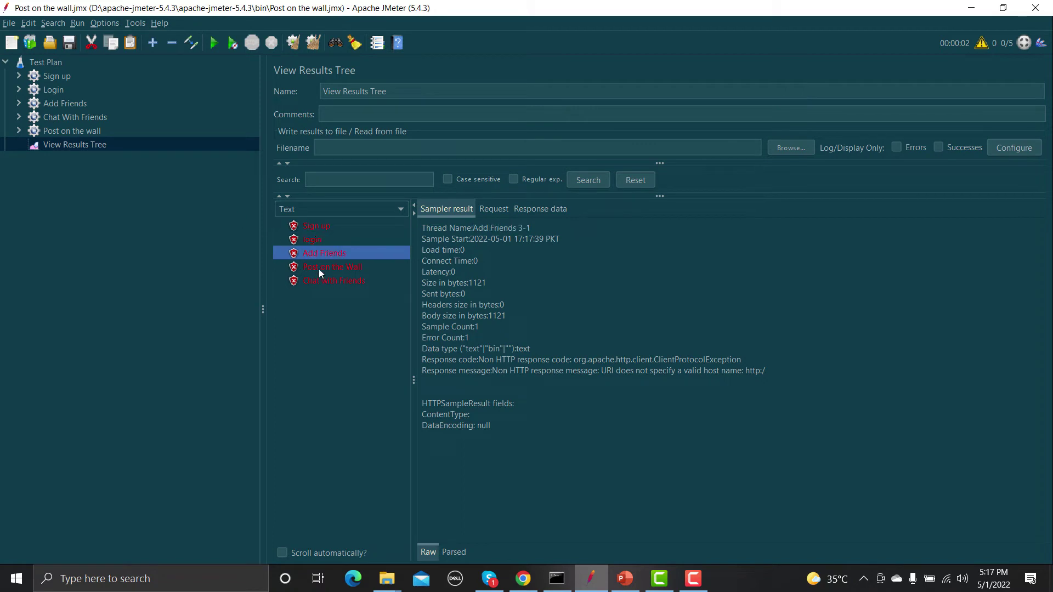
pyautogui.click(320, 269)
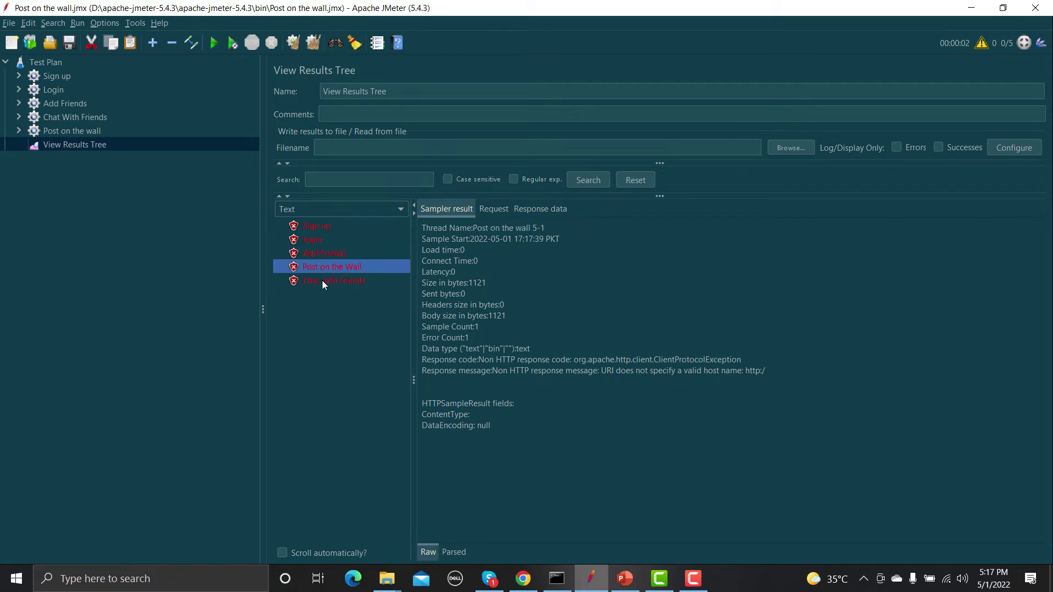
pyautogui.click(321, 280)
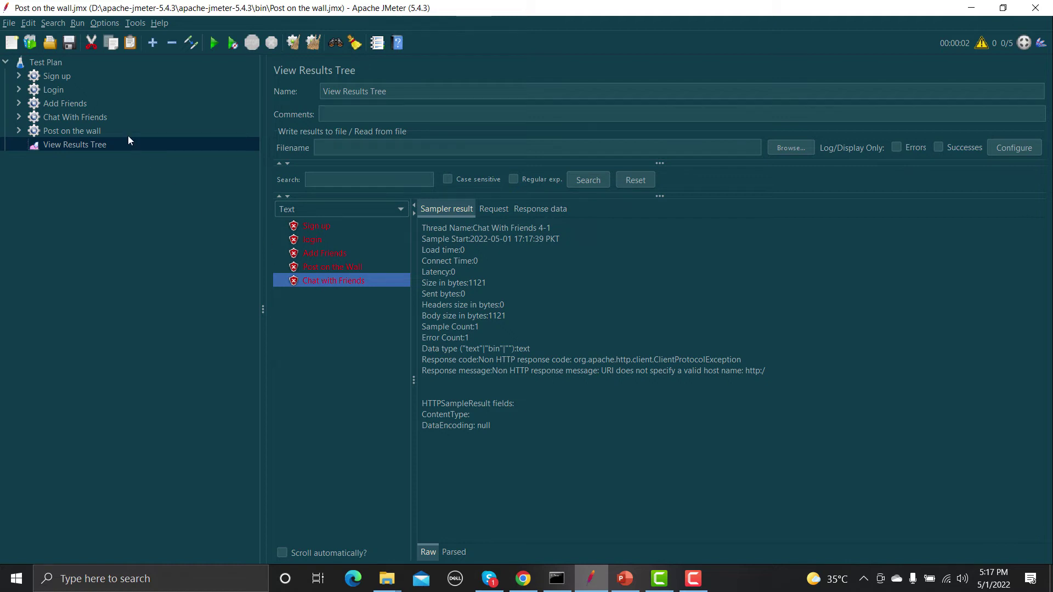
# Step: Go through the five thread groups and set the number of threads to 2 in each of them
pyautogui.click(57, 80)
pyautogui.click(57, 93)
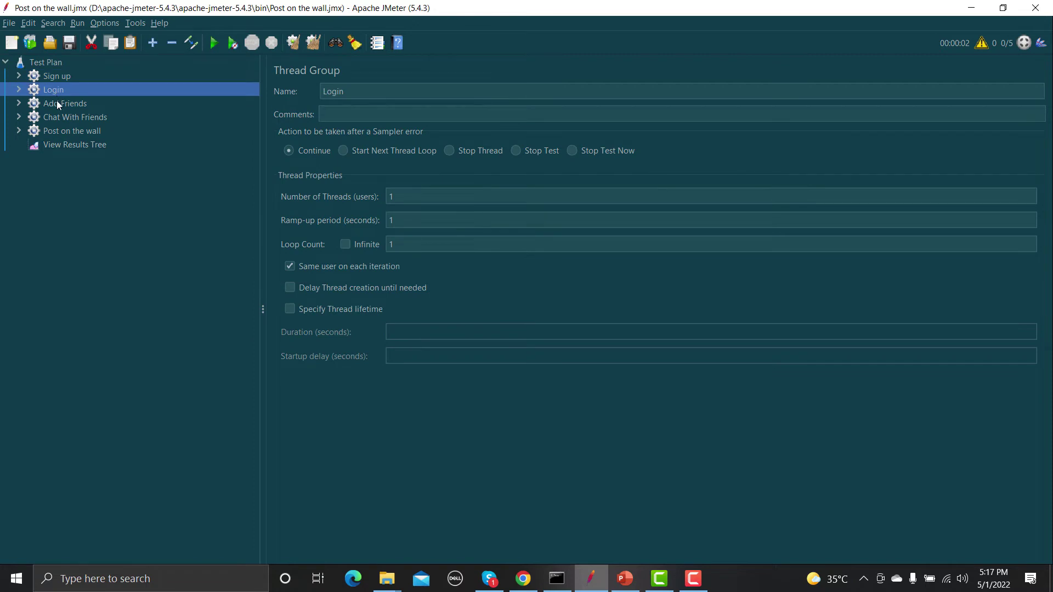
pyautogui.click(58, 104)
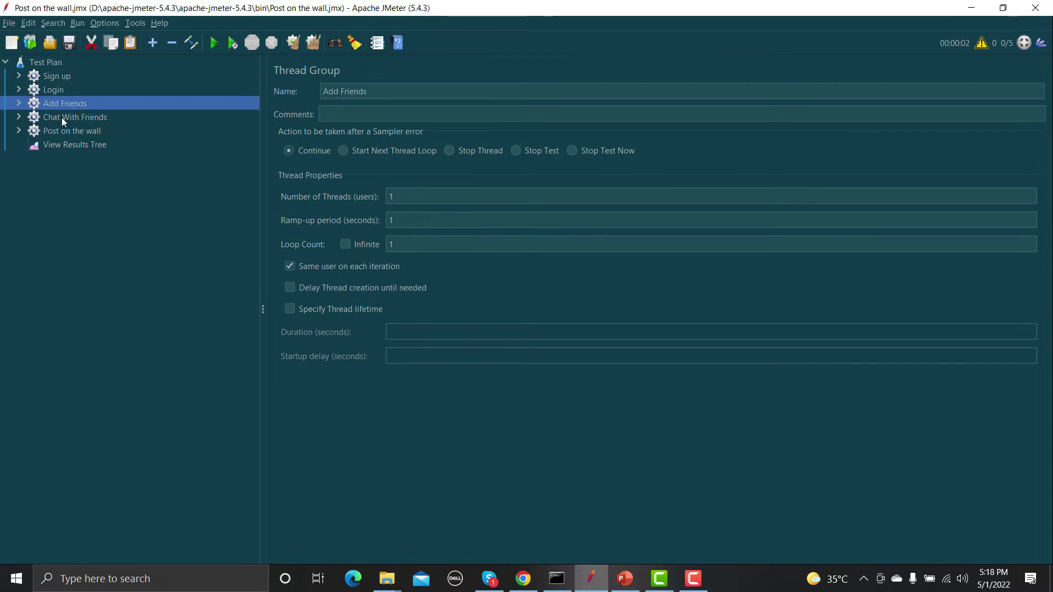
pyautogui.click(61, 117)
pyautogui.click(65, 133)
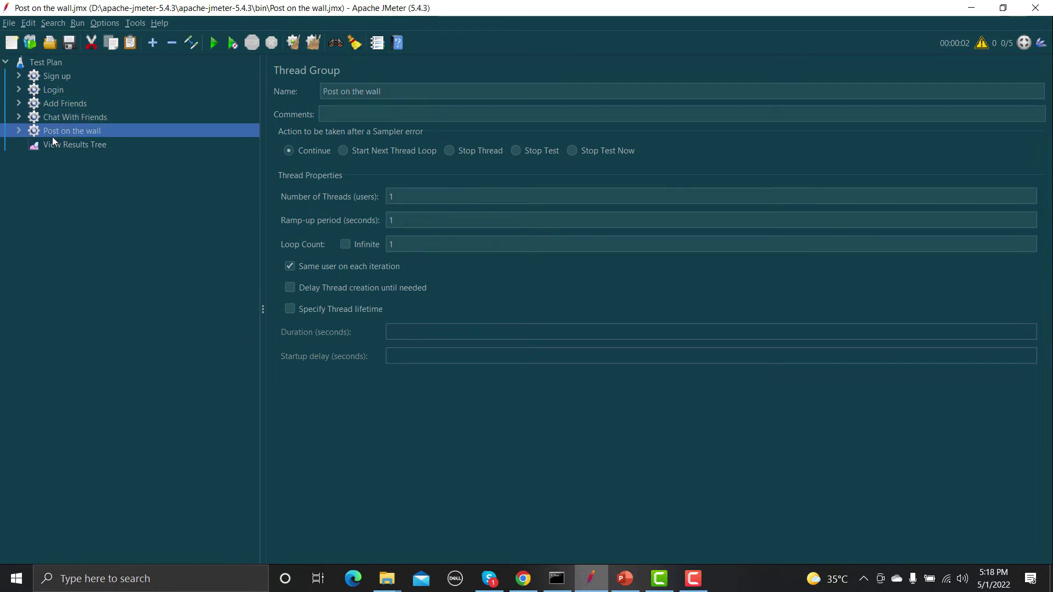
pyautogui.click(61, 71)
pyautogui.moveTo(426, 195); pyautogui.dragTo(387, 196)
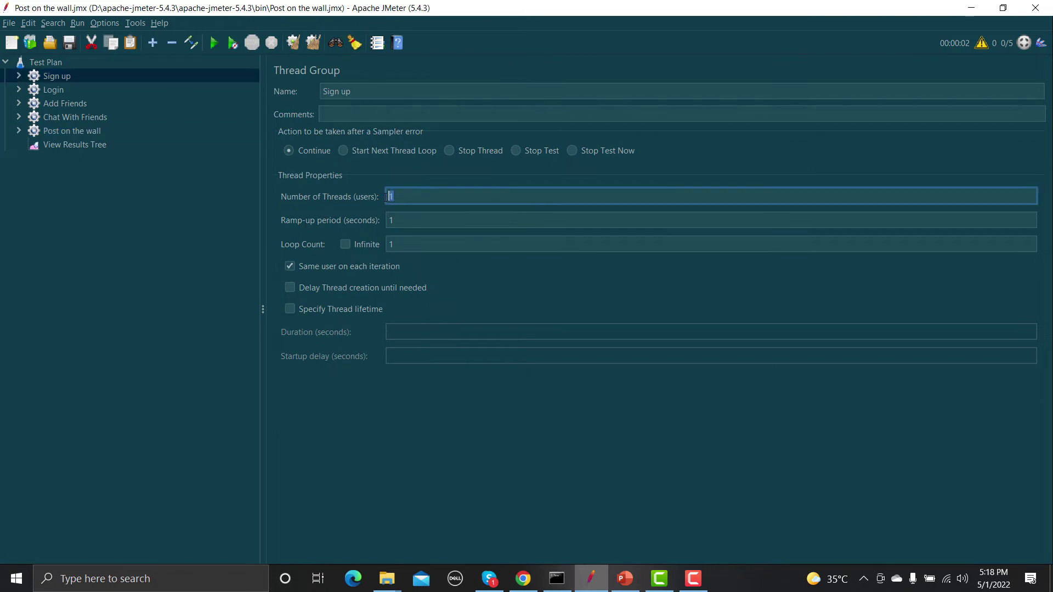
pyautogui.click(52, 89)
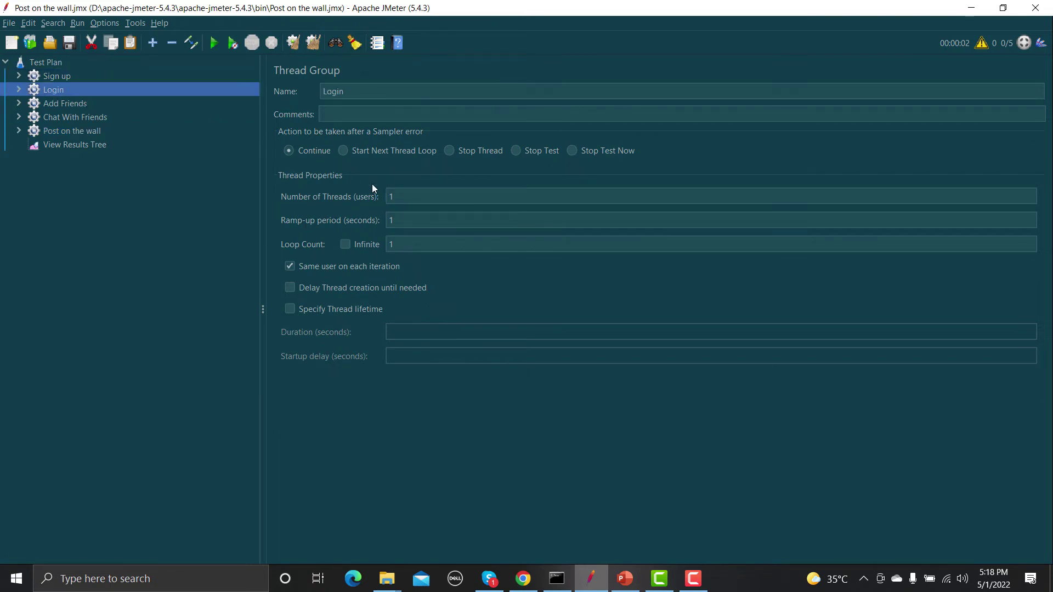
pyautogui.click(402, 195)
pyautogui.click(47, 103)
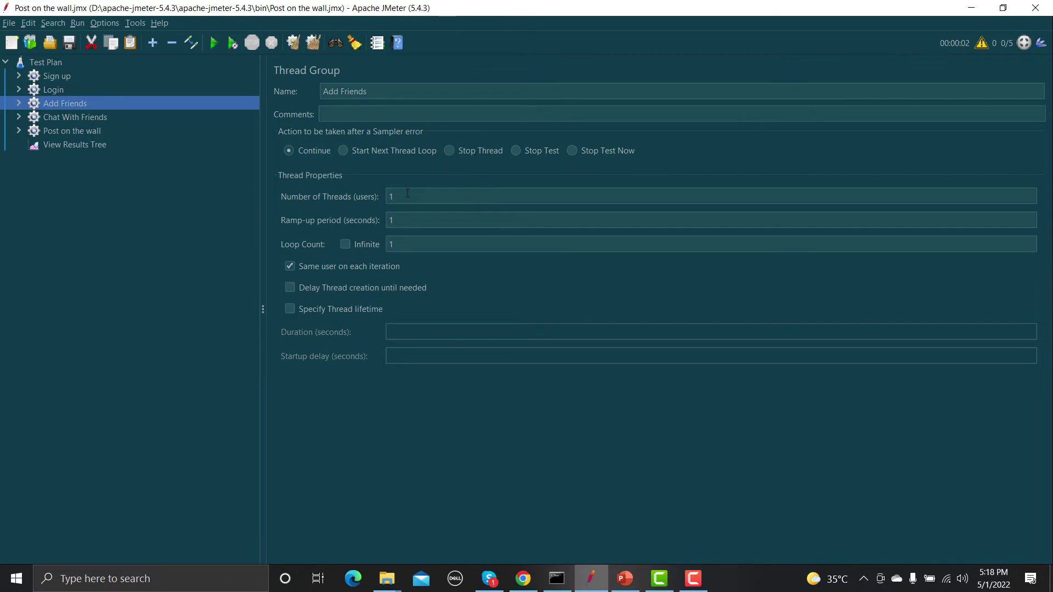
pyautogui.click(77, 115)
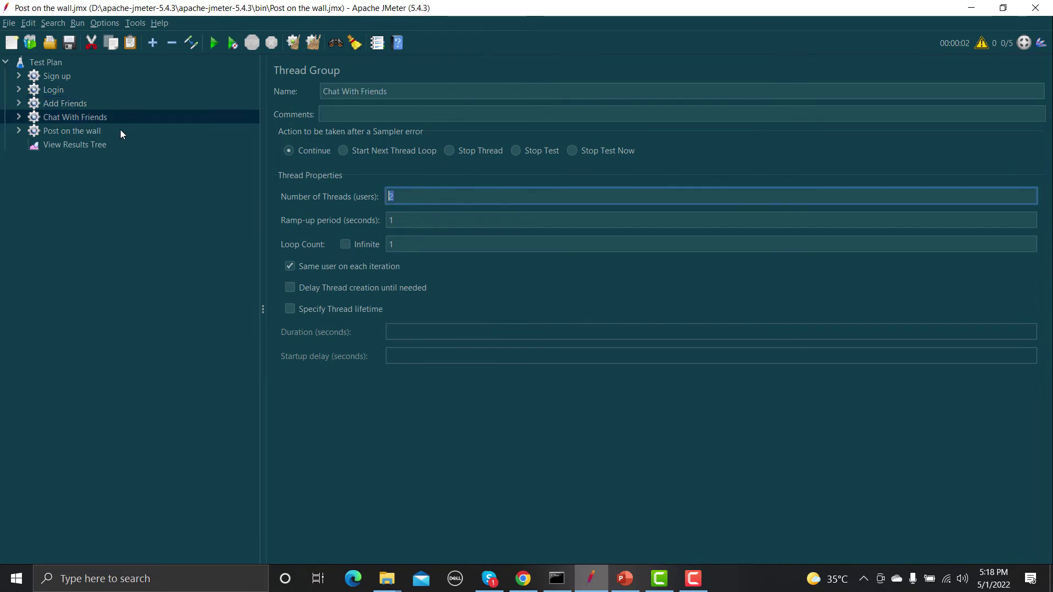
pyautogui.click(96, 131)
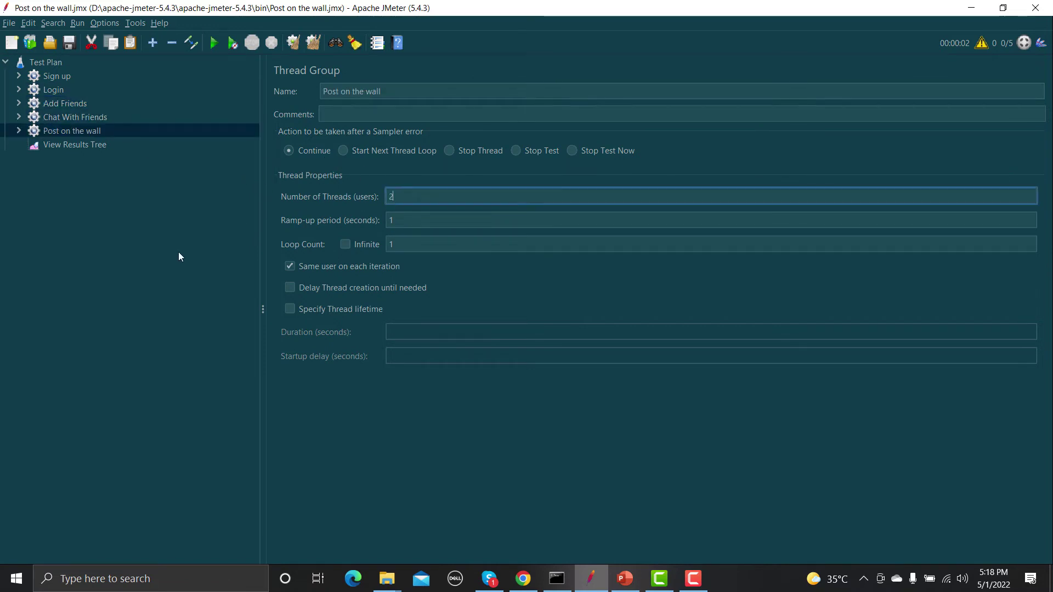
# Step: Run the test plan again and inspect a login sample in the View Results Tree
pyautogui.click(217, 47)
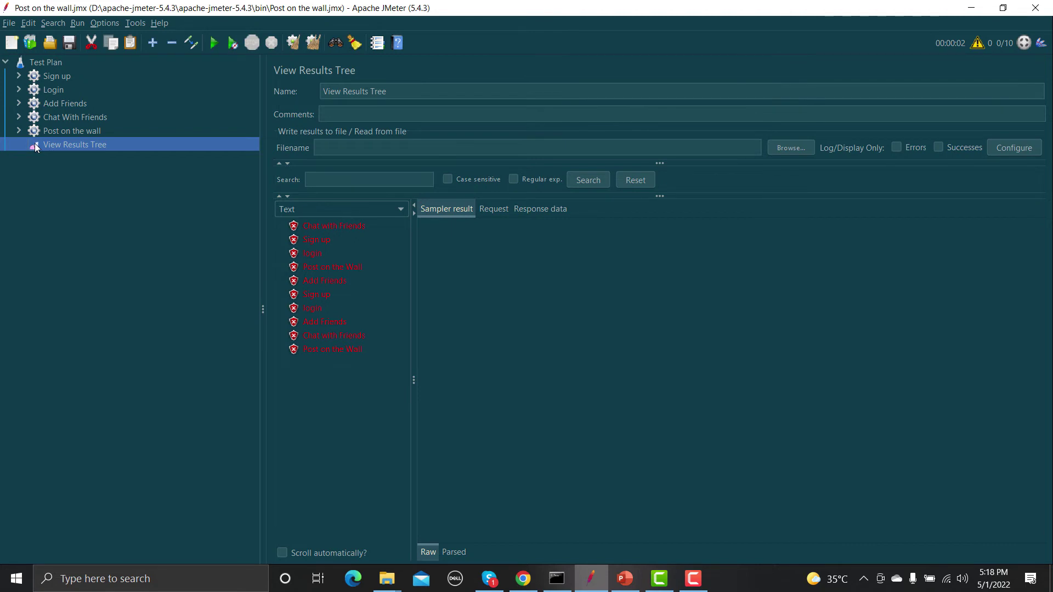
pyautogui.click(311, 255)
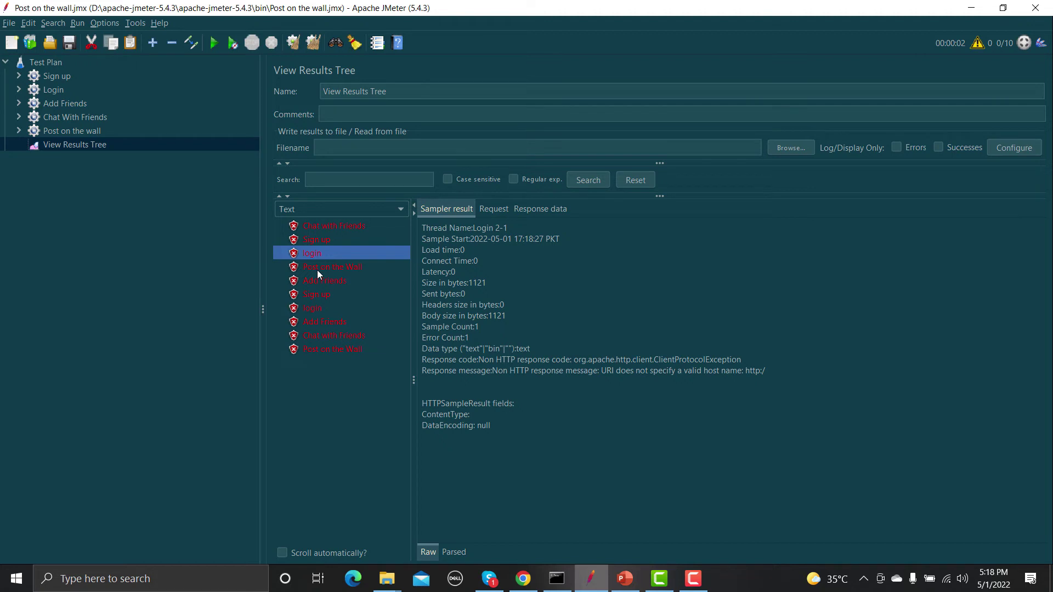
# Step: Clear all previous results and set the Test Plan to run thread groups consecutively
pyautogui.click(308, 47)
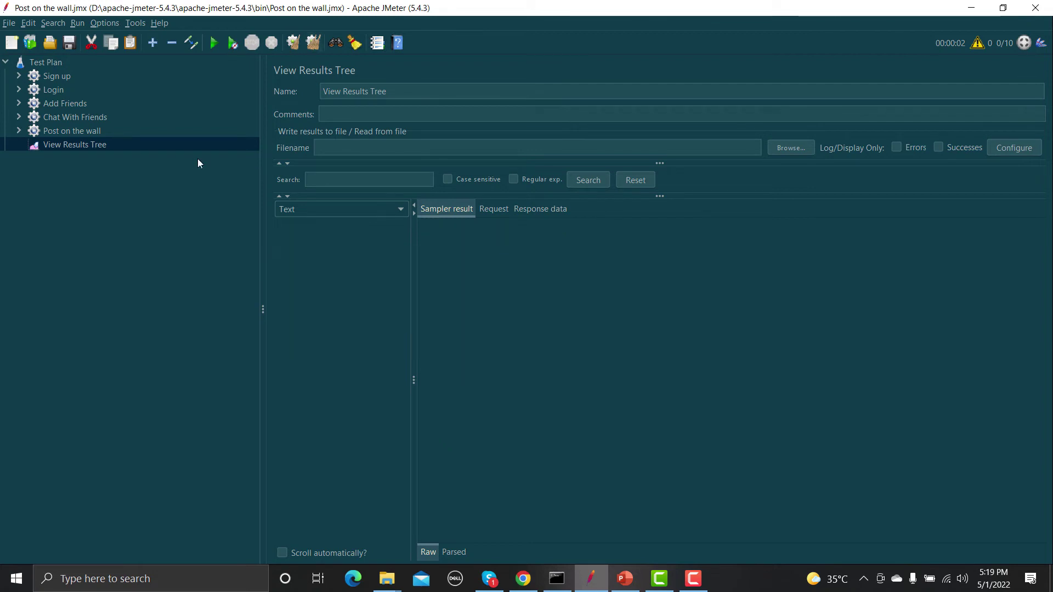
pyautogui.click(58, 65)
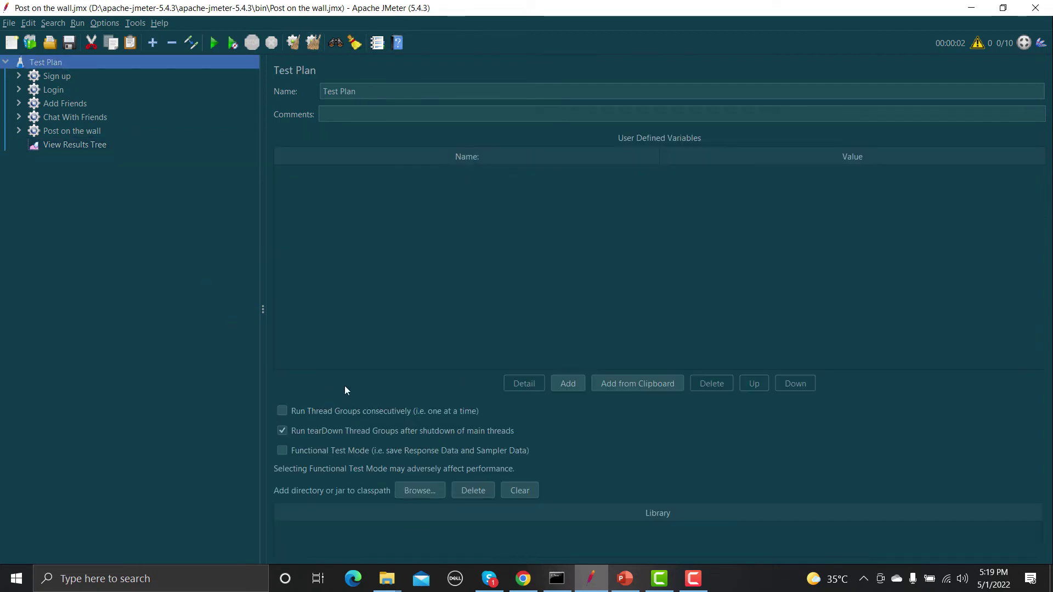
pyautogui.click(281, 412)
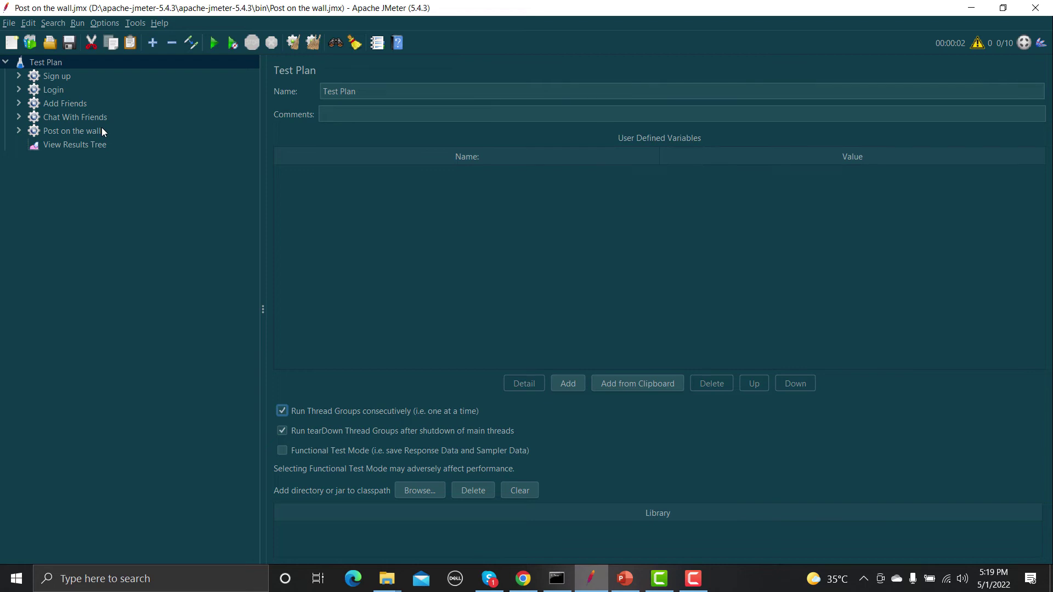
pyautogui.click(75, 145)
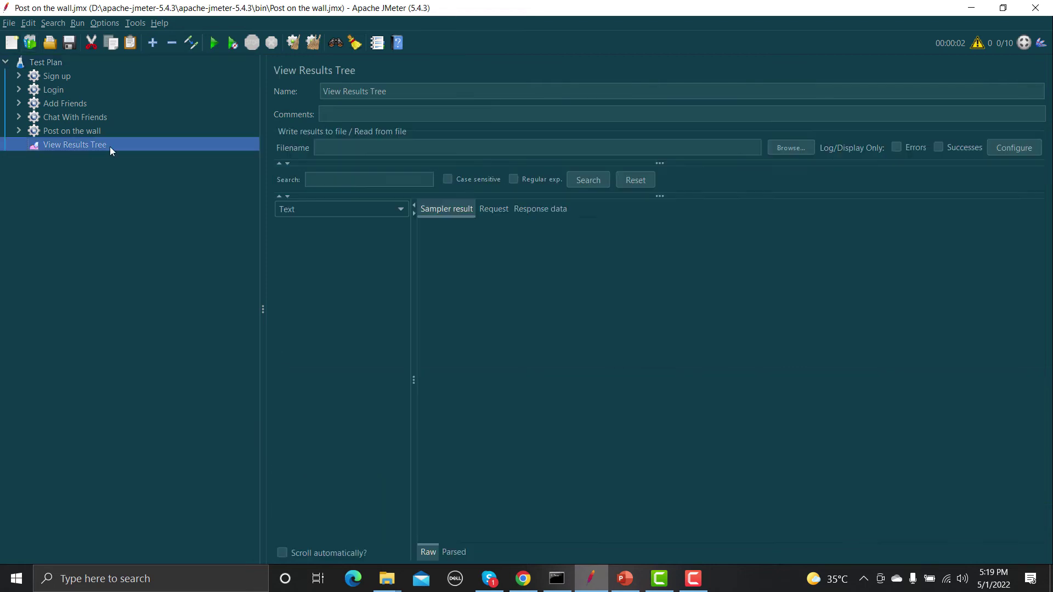
# Step: Set the number of threads to 3 for the Login thread group and 5 for Add Friends
pyautogui.click(62, 76)
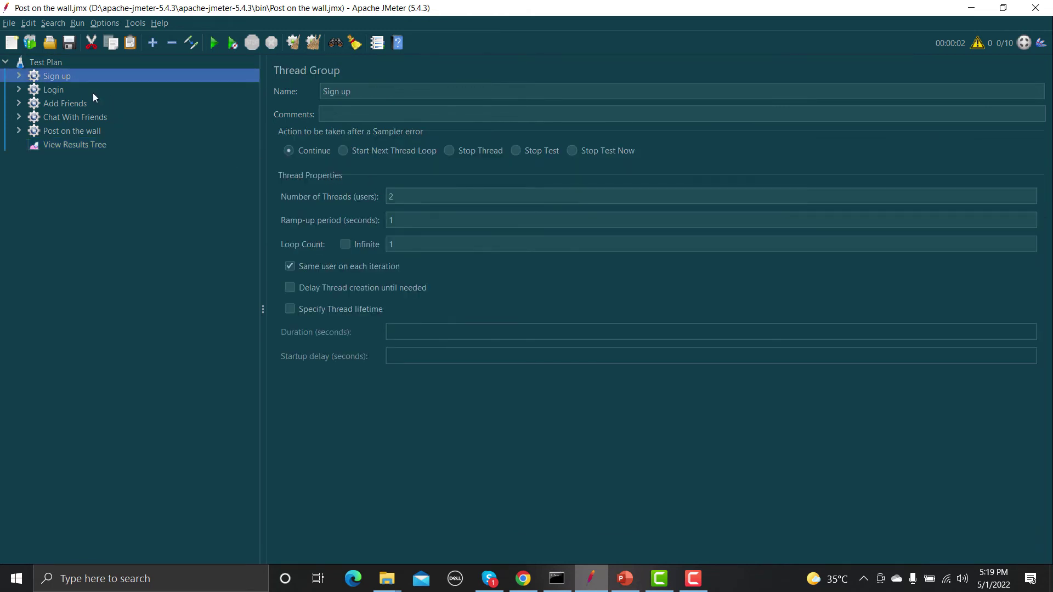
pyautogui.click(48, 92)
pyautogui.doubleClick(416, 196)
pyautogui.write('3')
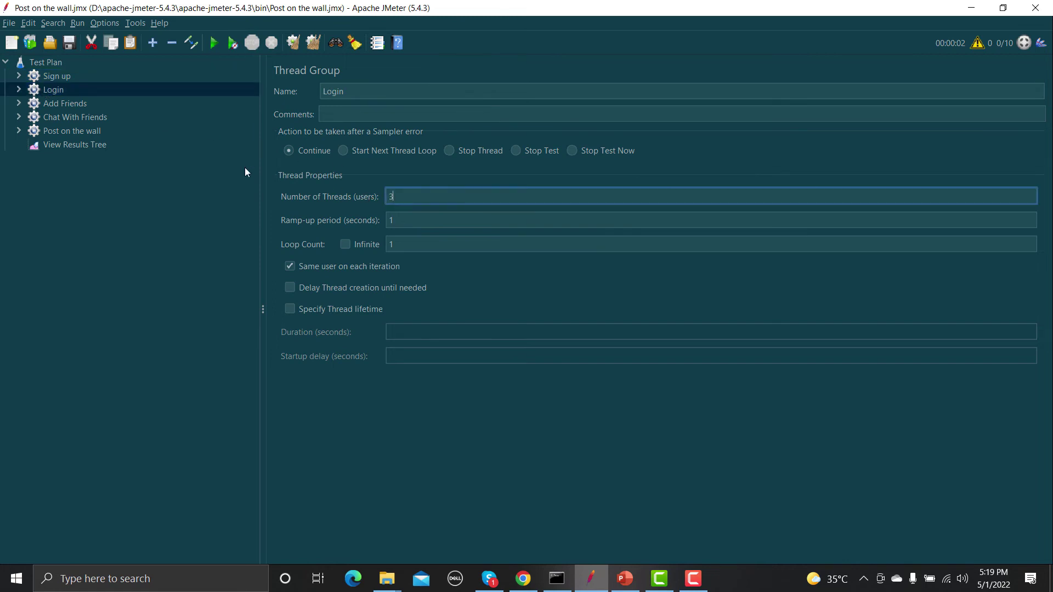
pyautogui.click(82, 104)
pyautogui.doubleClick(414, 198)
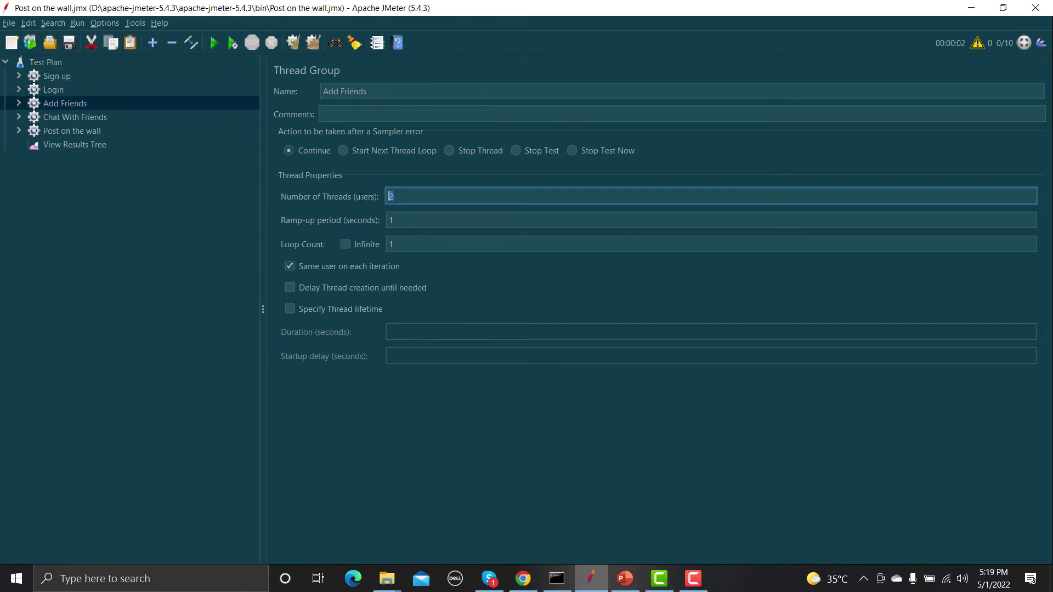
pyautogui.write('5')
# Step: Set the number of threads to 1 for the Chat With Friends thread group and 3 for Post on the wall
pyautogui.click(91, 116)
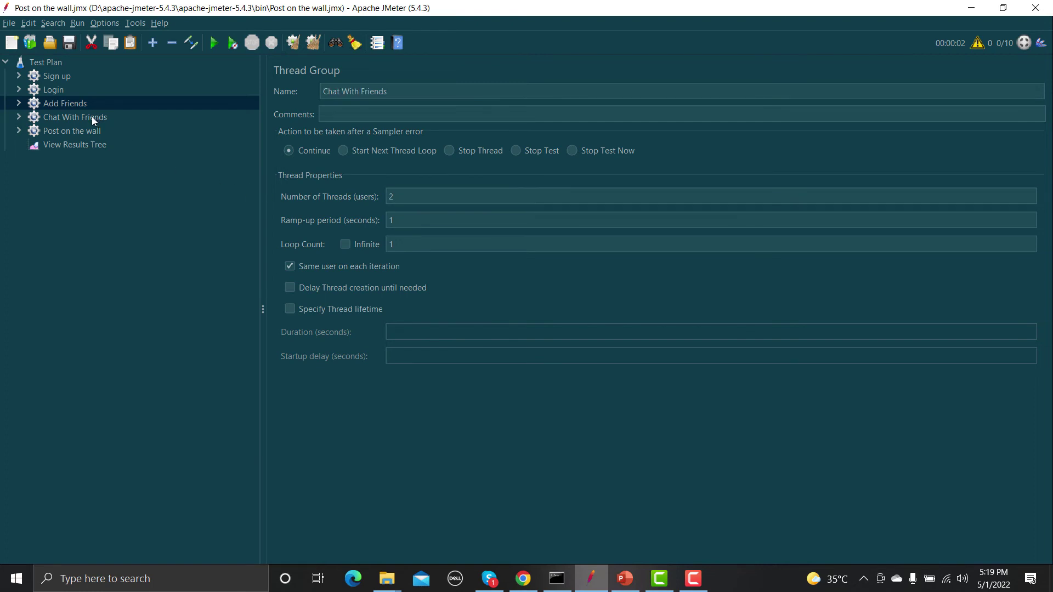
pyautogui.doubleClick(412, 196)
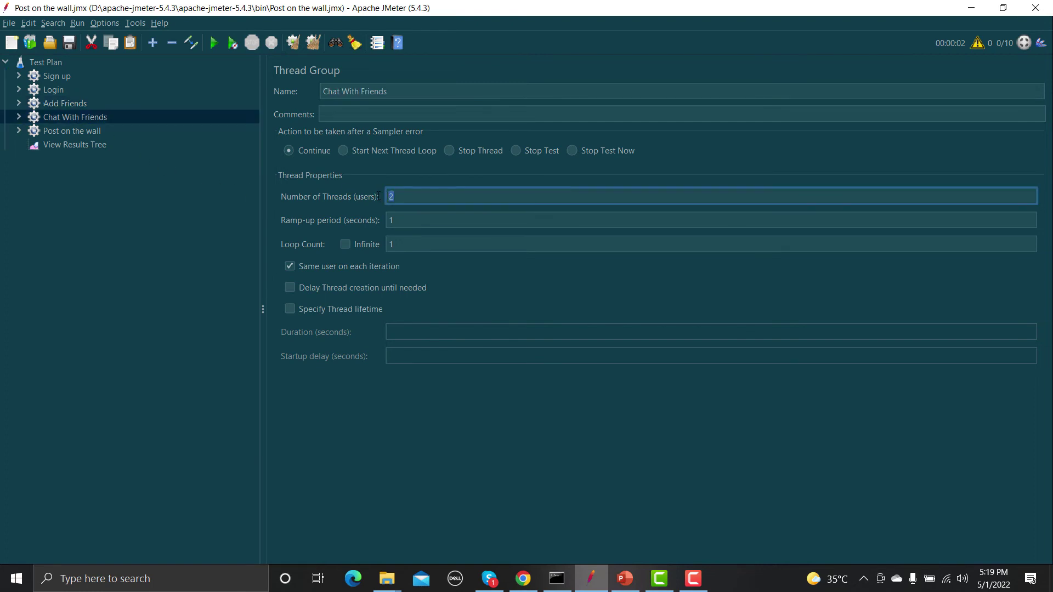
pyautogui.write('1')
pyautogui.click(77, 130)
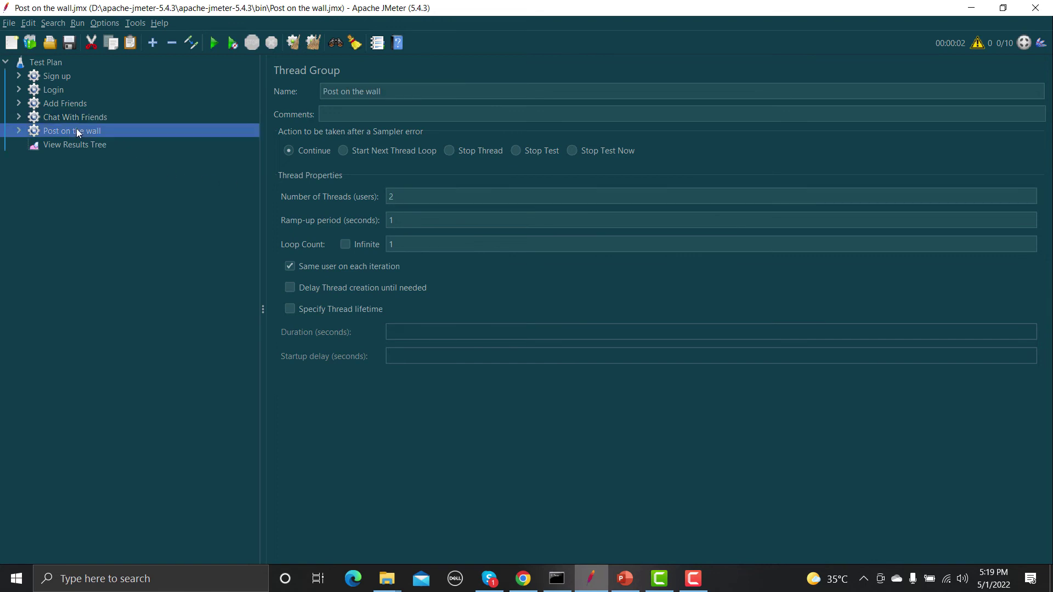
pyautogui.doubleClick(416, 197)
pyautogui.write('3')
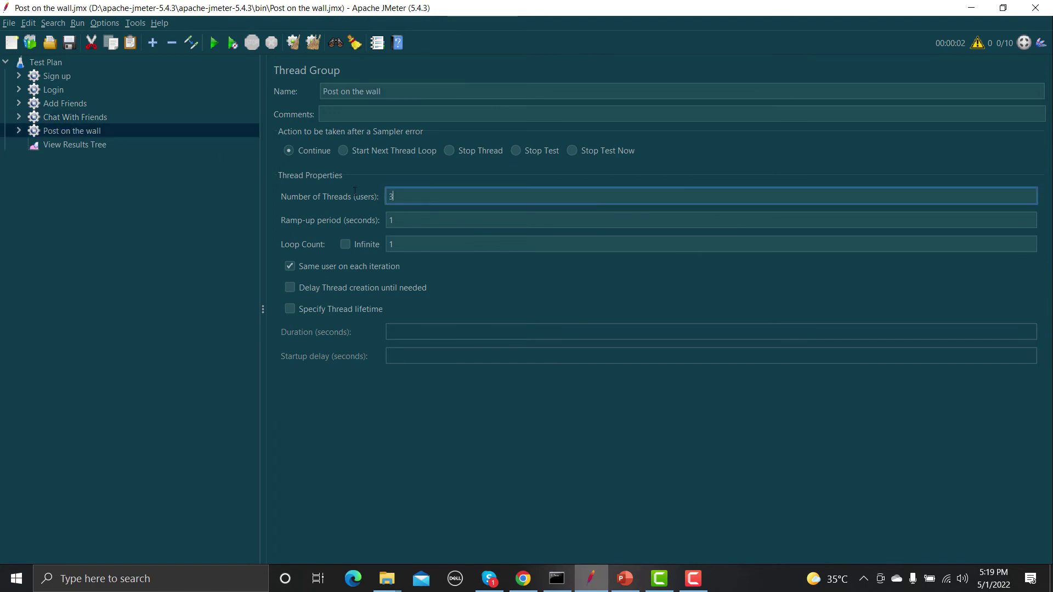
pyautogui.click(236, 295)
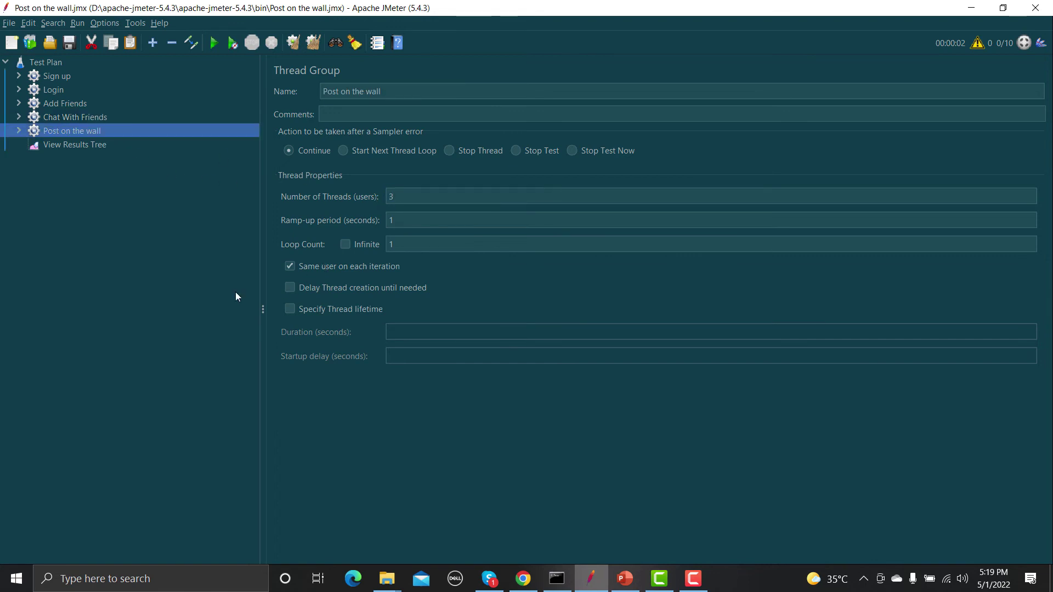
# Step: Review the number of threads in each of the five thread groups, from Sign up through Post on the wall
pyautogui.click(64, 80)
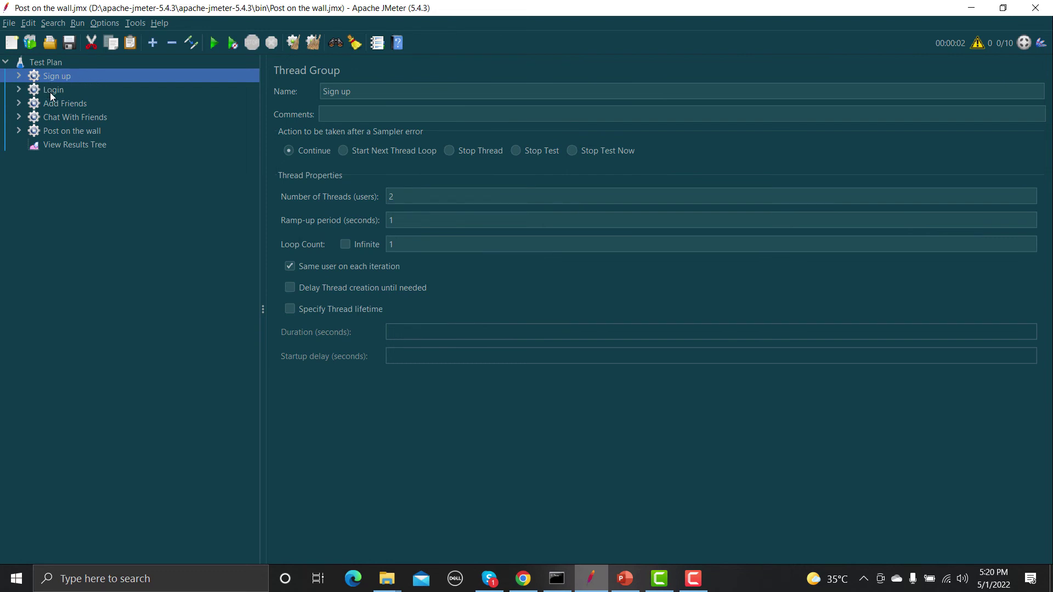
pyautogui.click(50, 91)
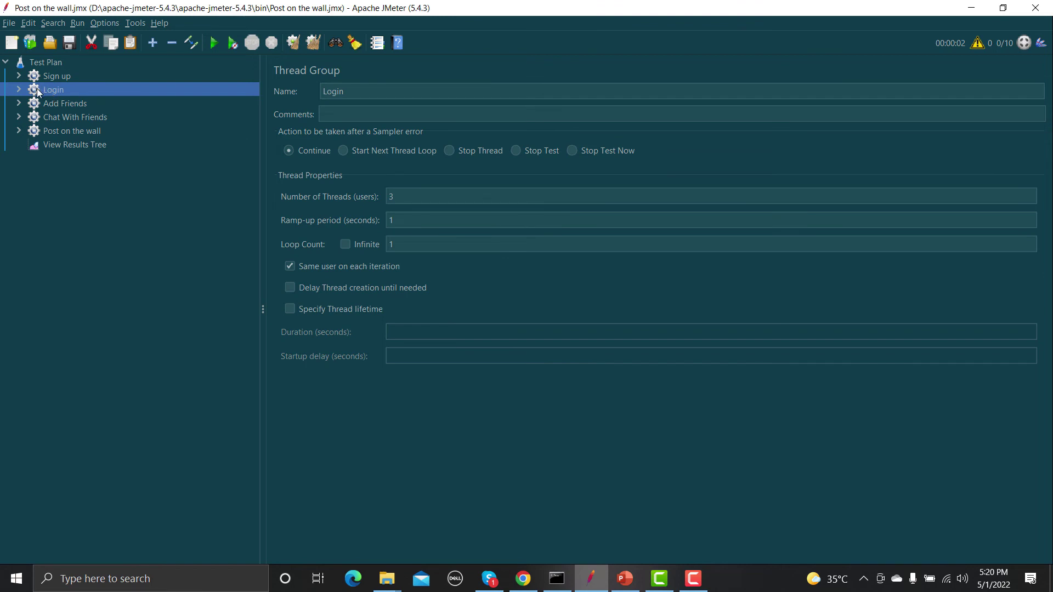
pyautogui.click(48, 107)
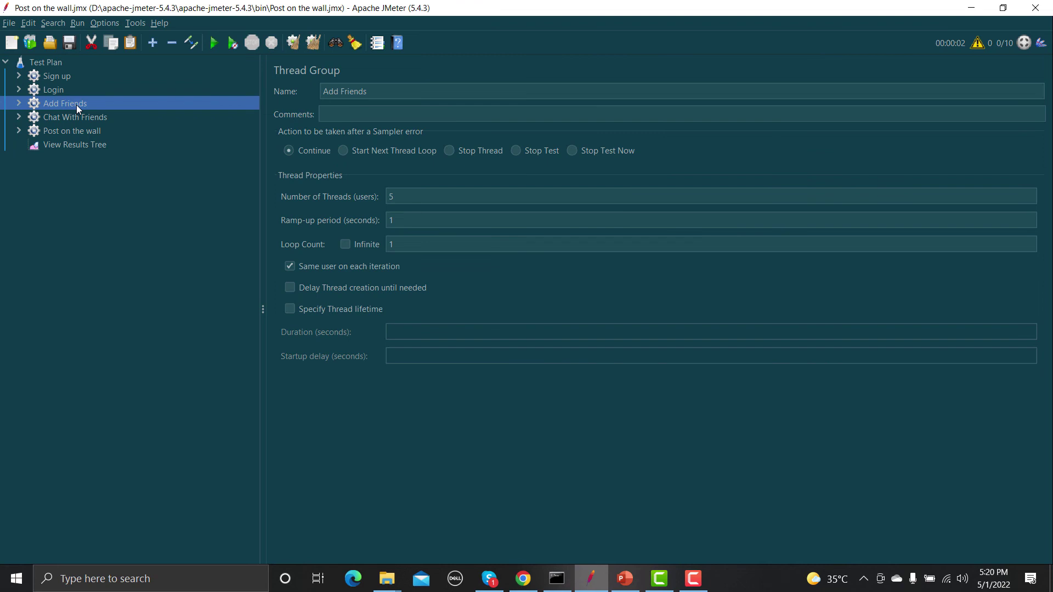
pyautogui.click(19, 104)
pyautogui.click(18, 104)
pyautogui.click(66, 119)
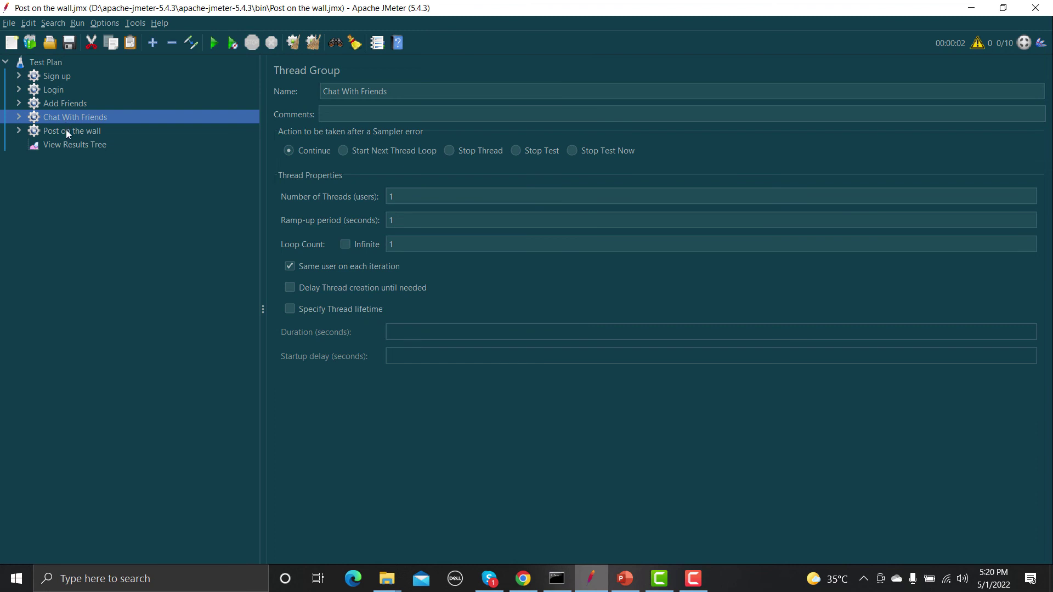
pyautogui.click(66, 131)
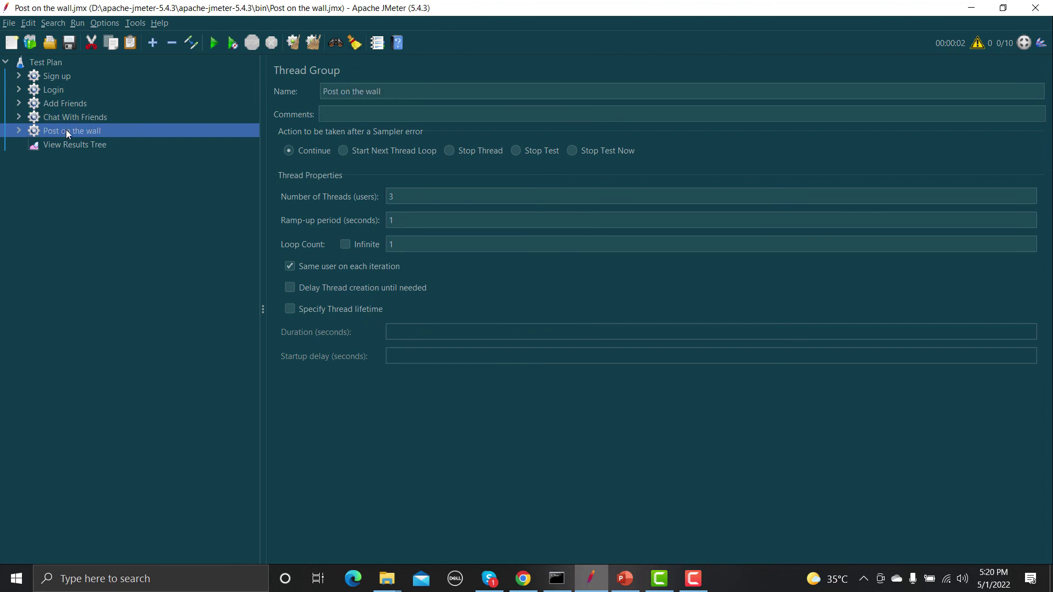
# Step: Run the test plan with consecutive thread groups and inspect the Sign up samples in the View Results Tree
pyautogui.click(214, 43)
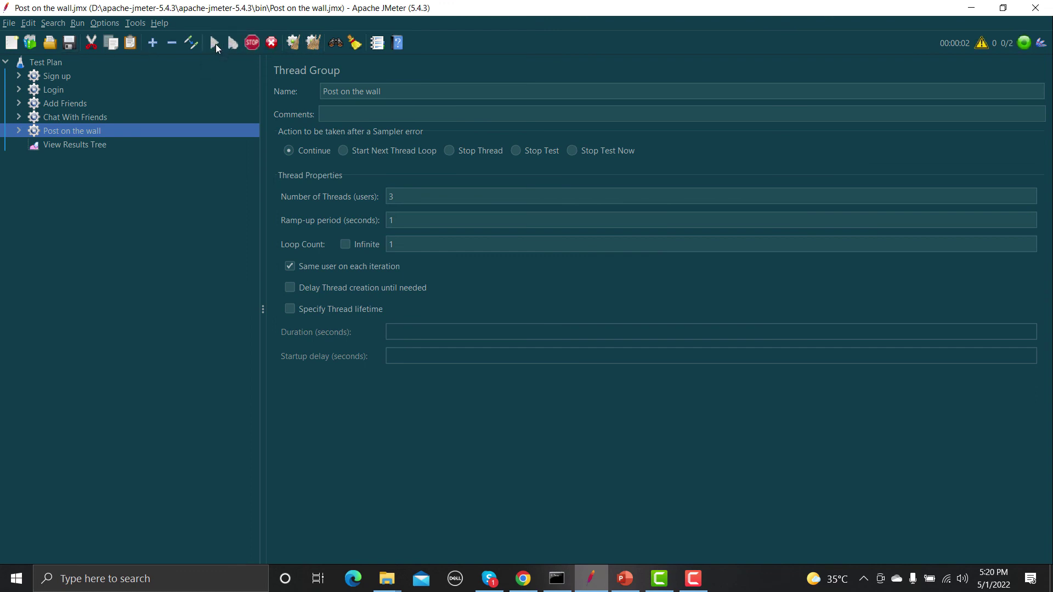
pyautogui.click(104, 145)
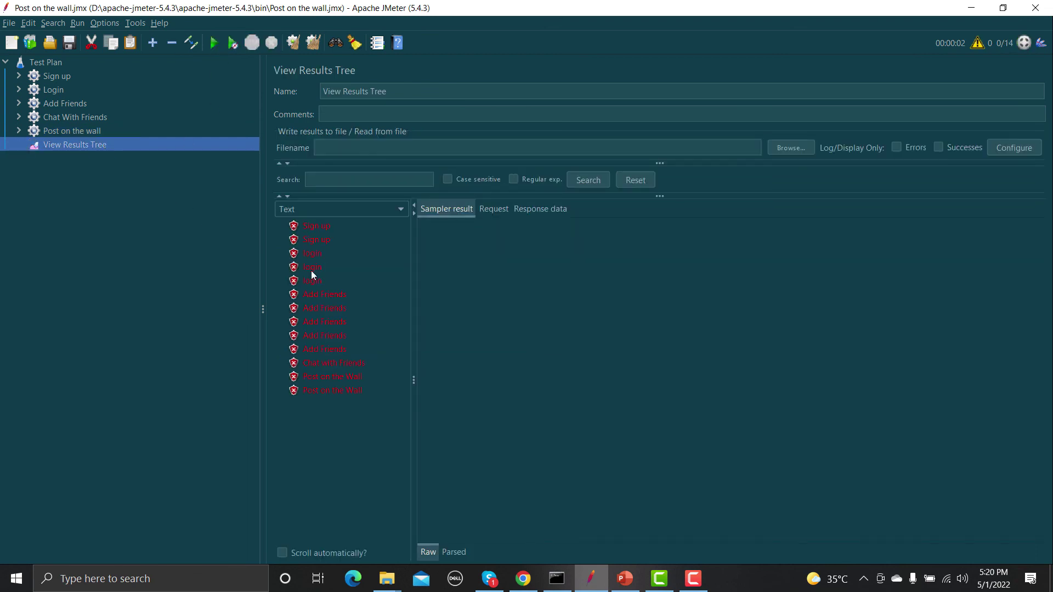
pyautogui.click(324, 230)
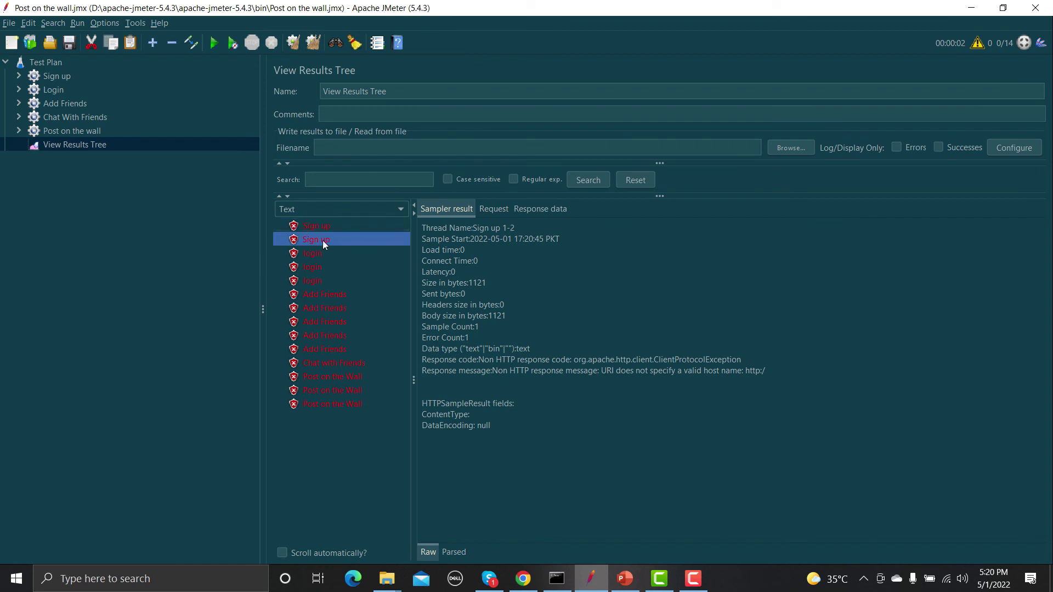
# Step: Compare the Sign up and Login thread group settings with their samples in the View Results Tree
pyautogui.click(64, 80)
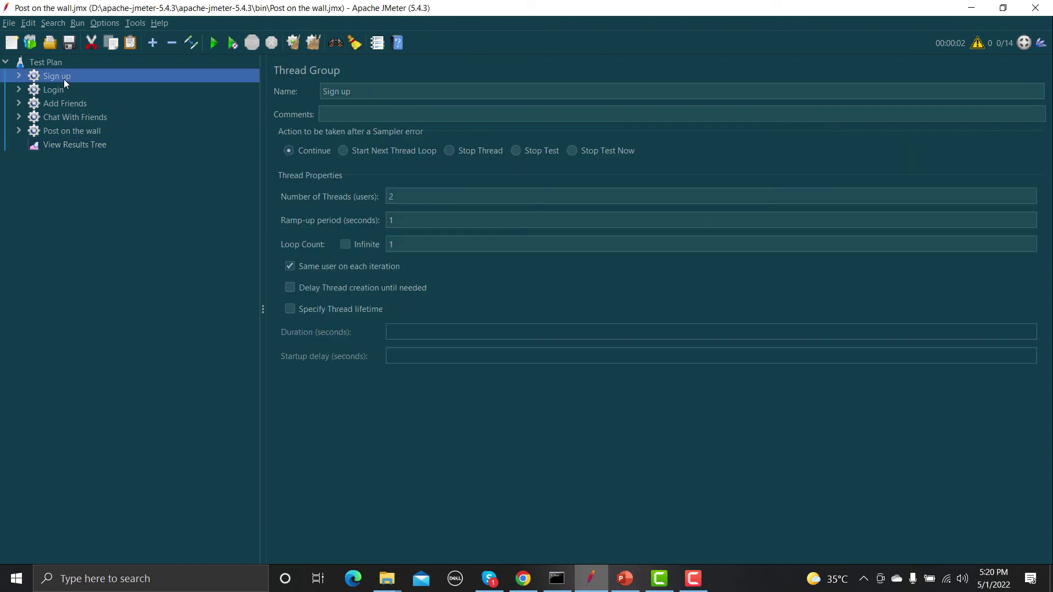
pyautogui.click(86, 145)
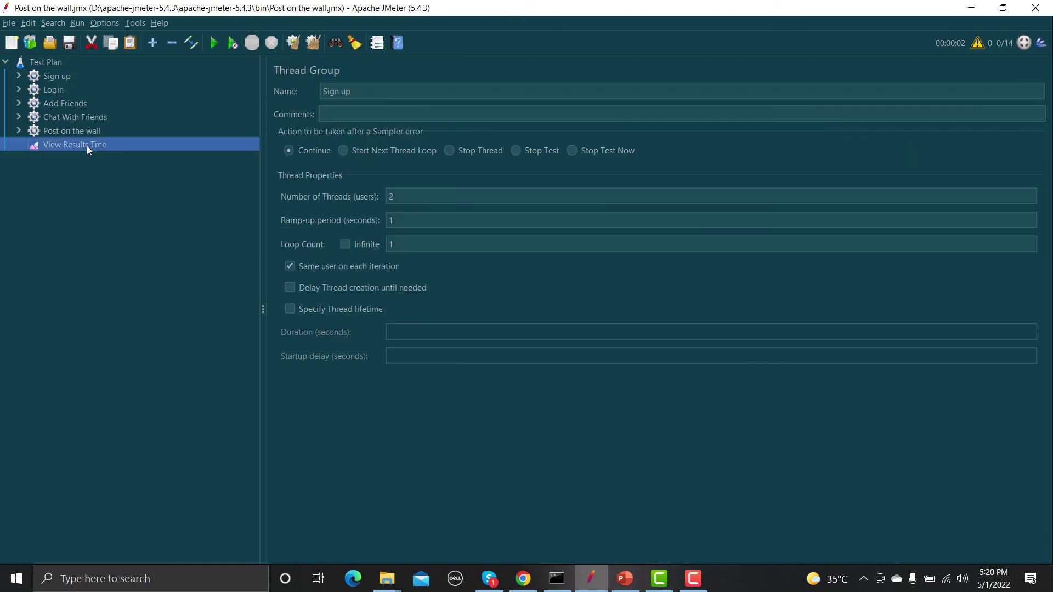
pyautogui.click(53, 94)
pyautogui.click(49, 144)
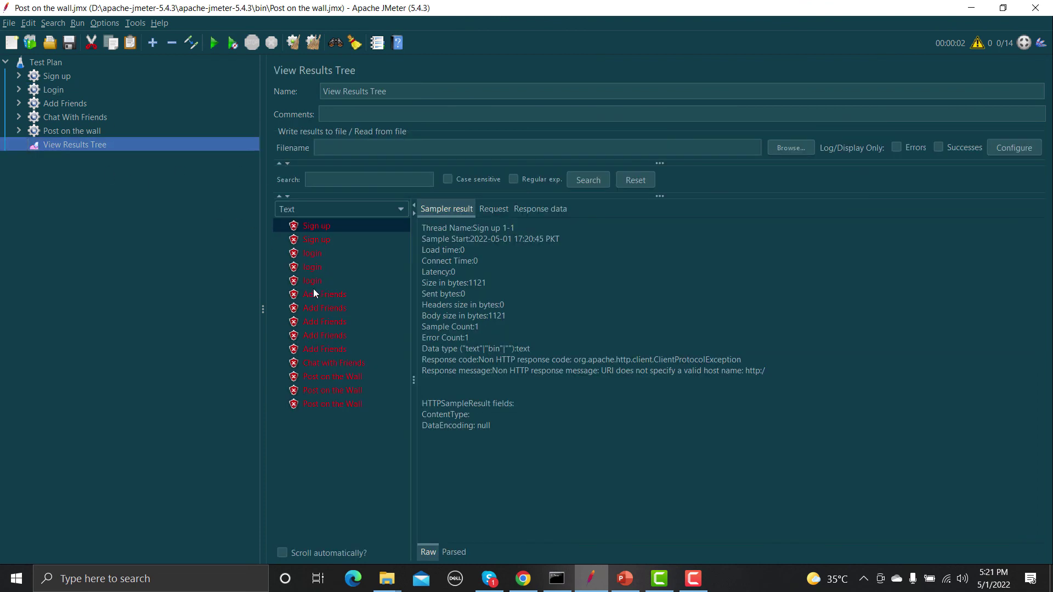
# Step: Return to the Test Plan settings and check the option for running thread groups consecutively
pyautogui.click(48, 63)
pyautogui.click(281, 412)
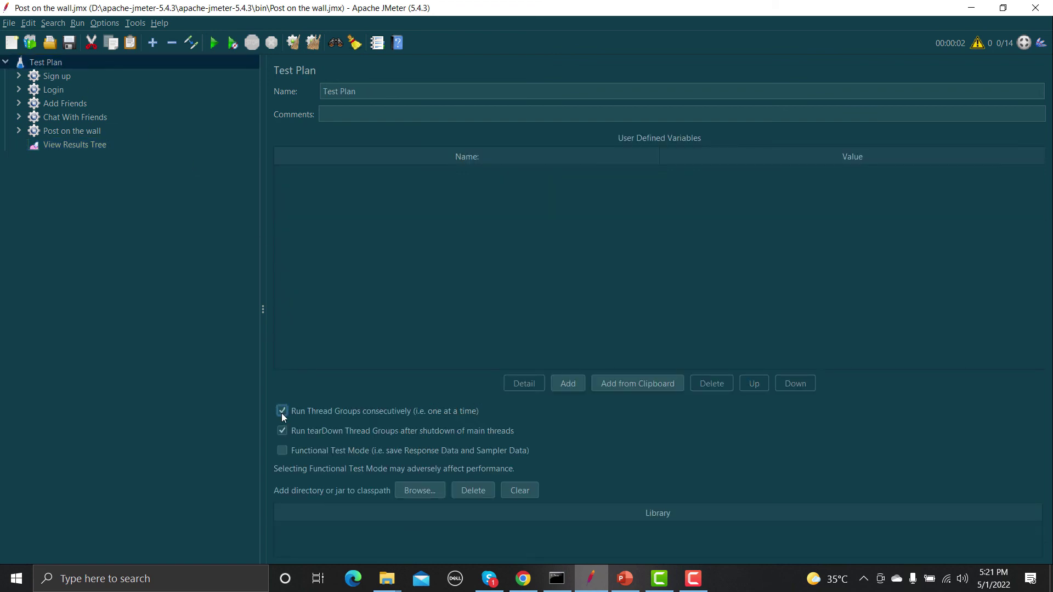